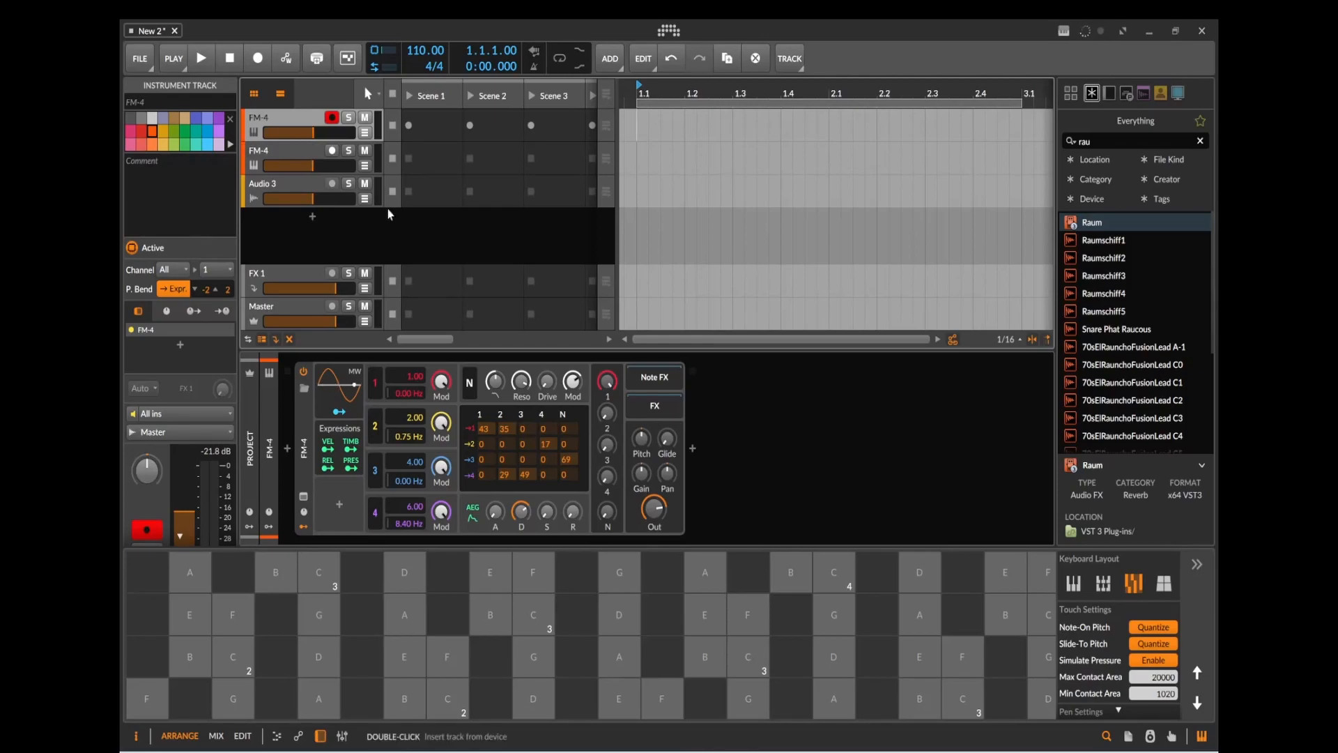
Add a group track below the audio track and move both FM-4 instrument tracks into it.
{"action": "left_click", "coordinate": [282, 148]}
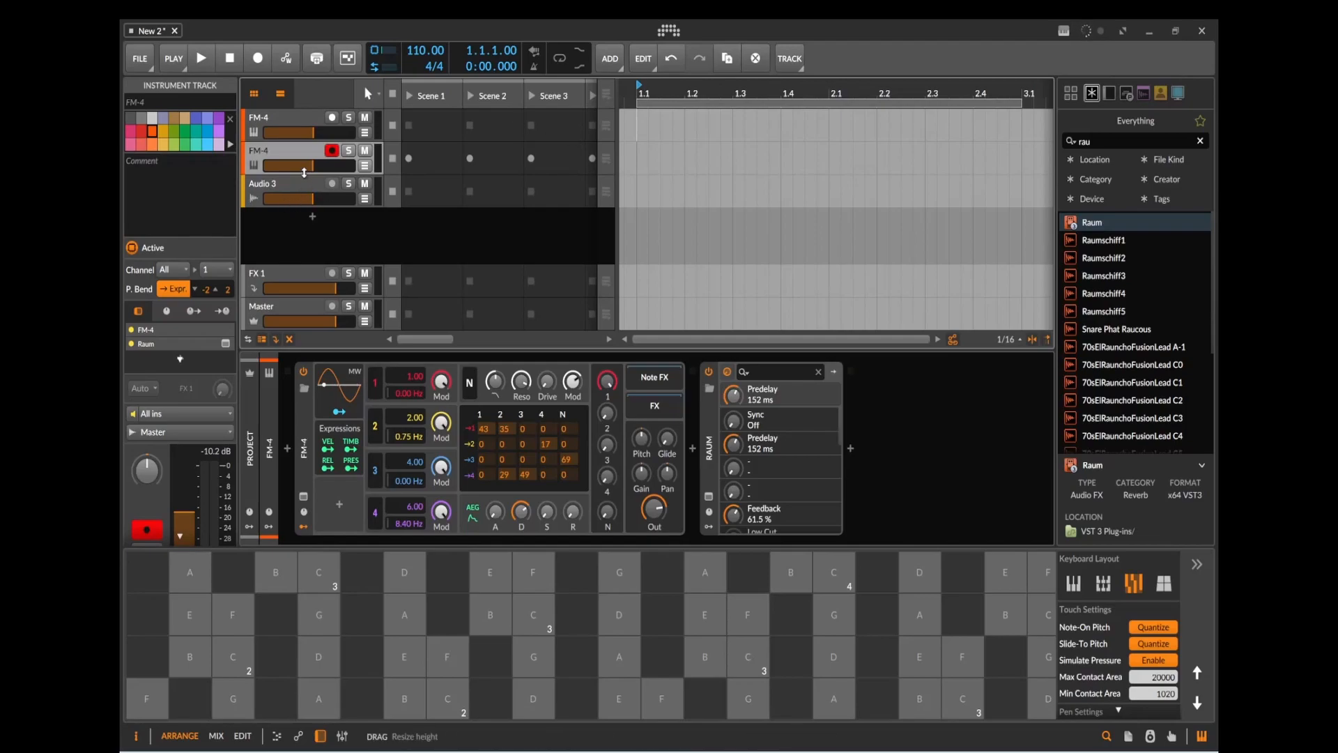
{"action": "left_click", "coordinate": [246, 498]}
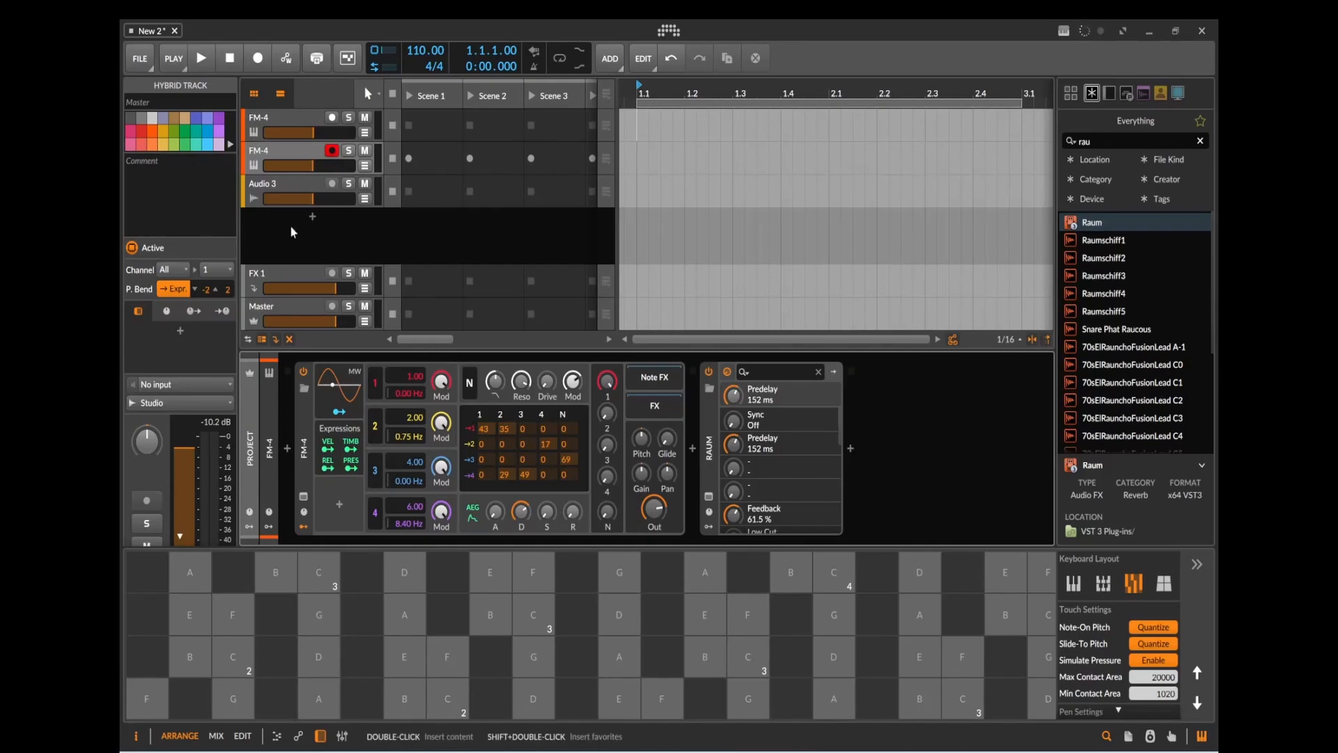
{"action": "right_click", "coordinate": [286, 244]}
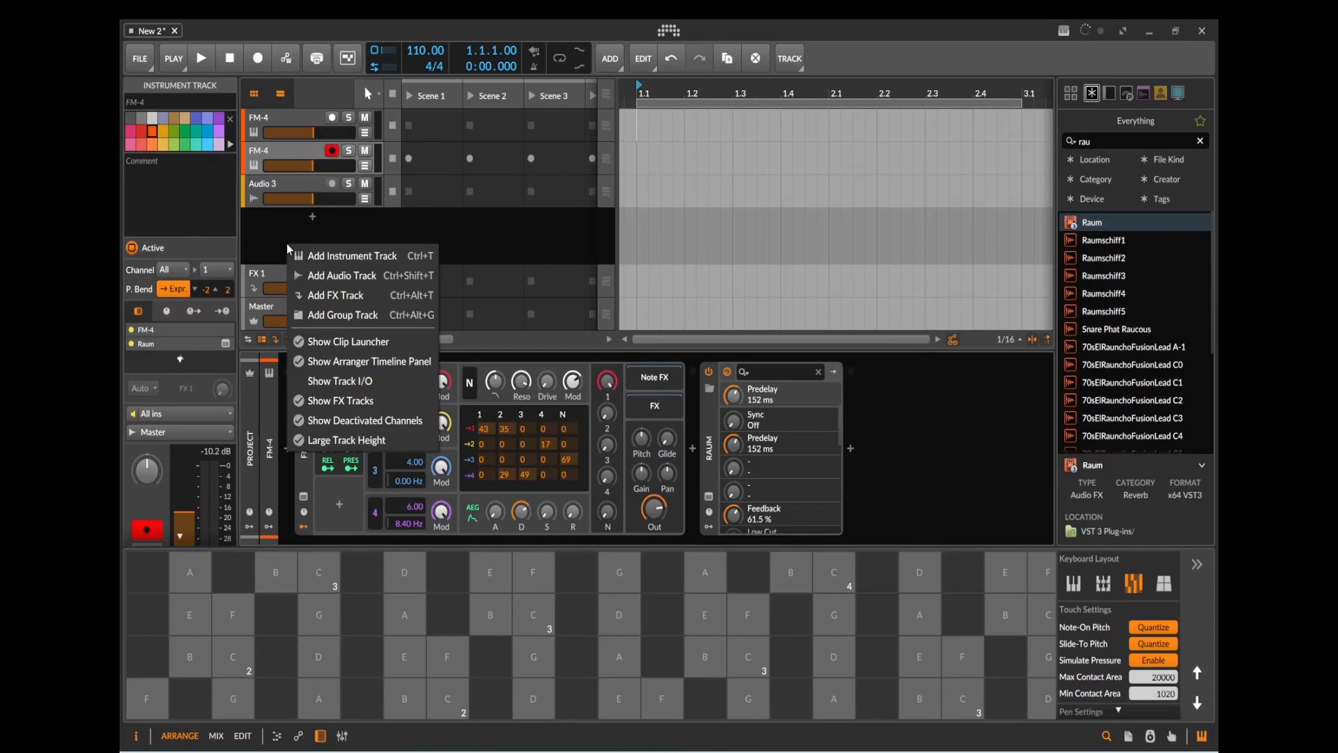
{"action": "left_click", "coordinate": [382, 311]}
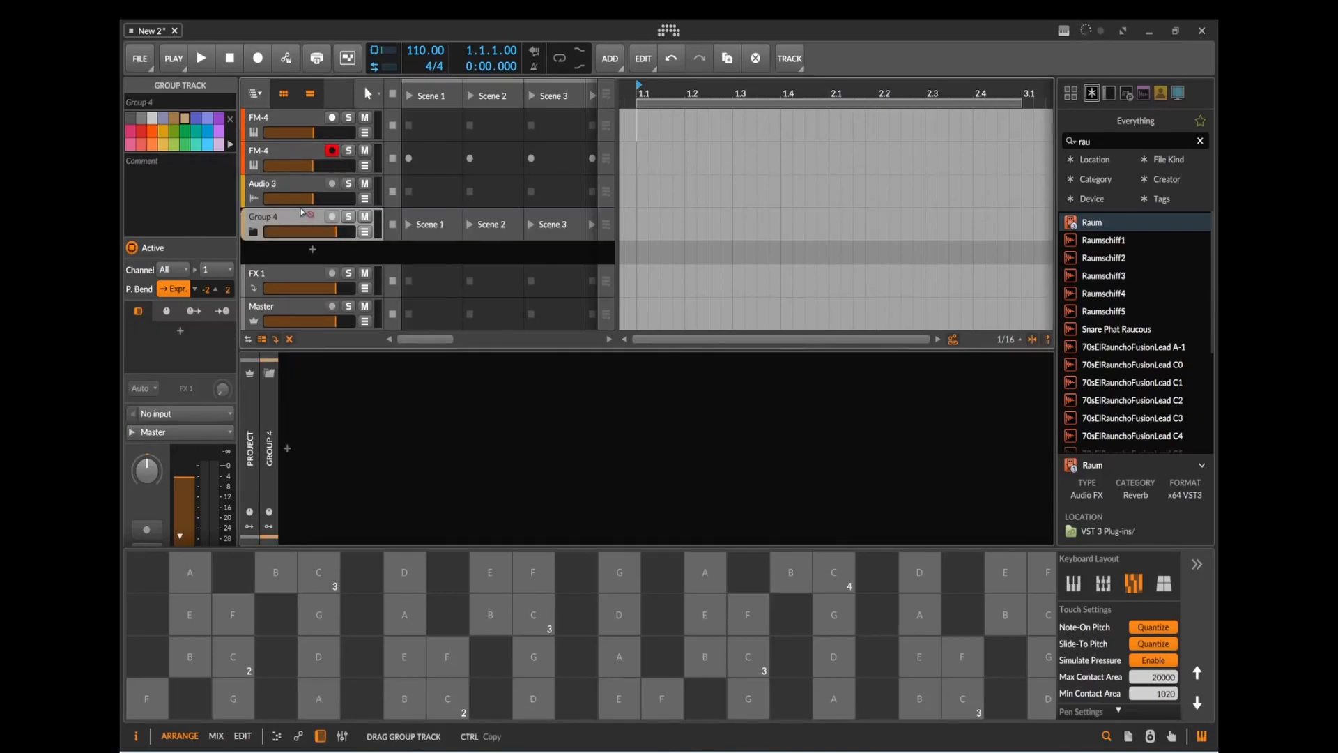
{"action": "left_click_drag", "start_coordinate": [290, 159], "coordinate": [293, 203]}
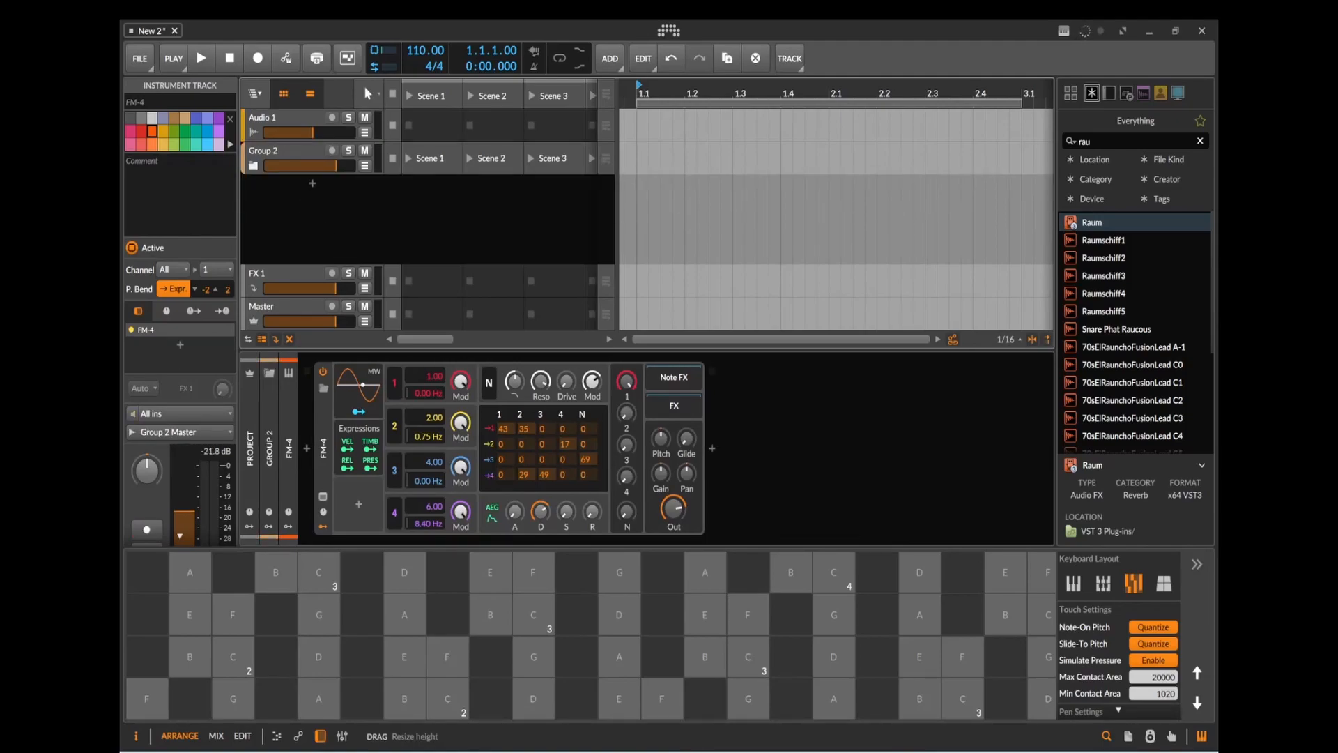
Expand the group track to show its two FM-4 child tracks.
{"action": "left_click", "coordinate": [300, 151]}
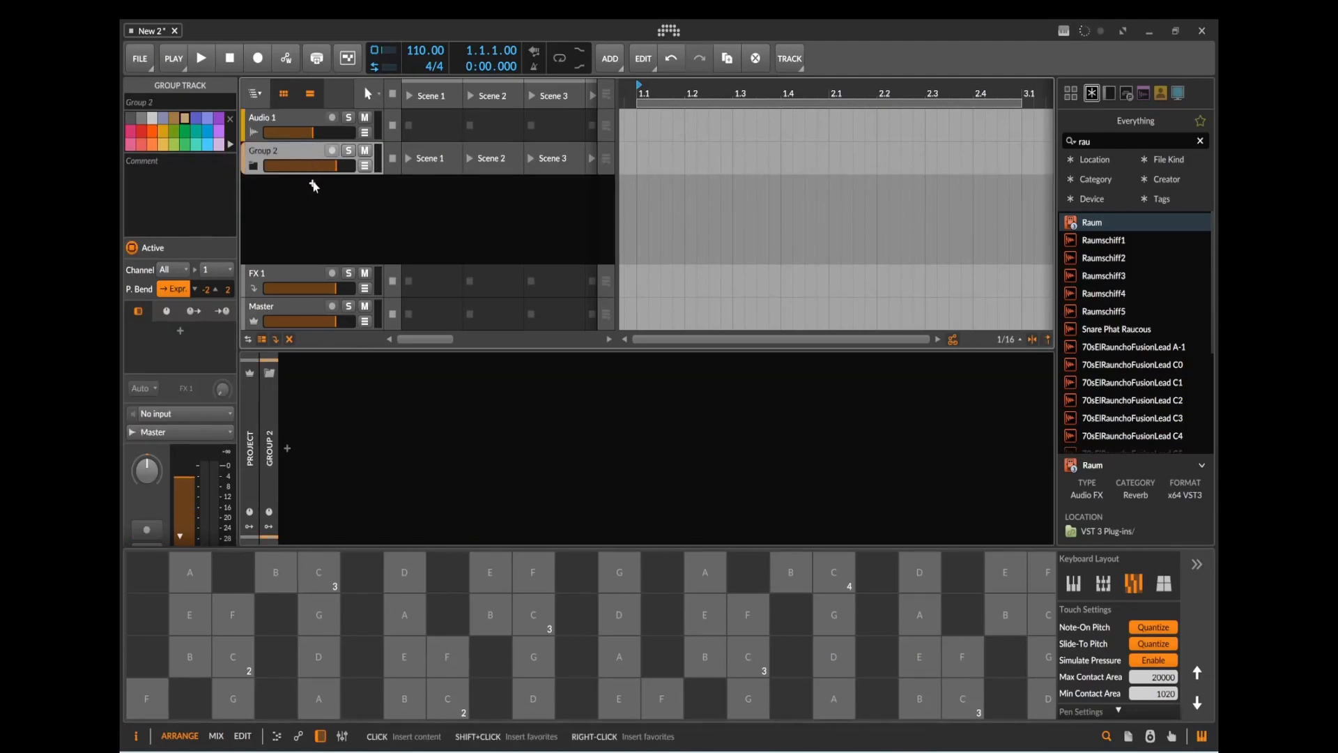
{"action": "left_click", "coordinate": [254, 166]}
{"action": "left_click", "coordinate": [255, 166]}
{"action": "left_click", "coordinate": [255, 167]}
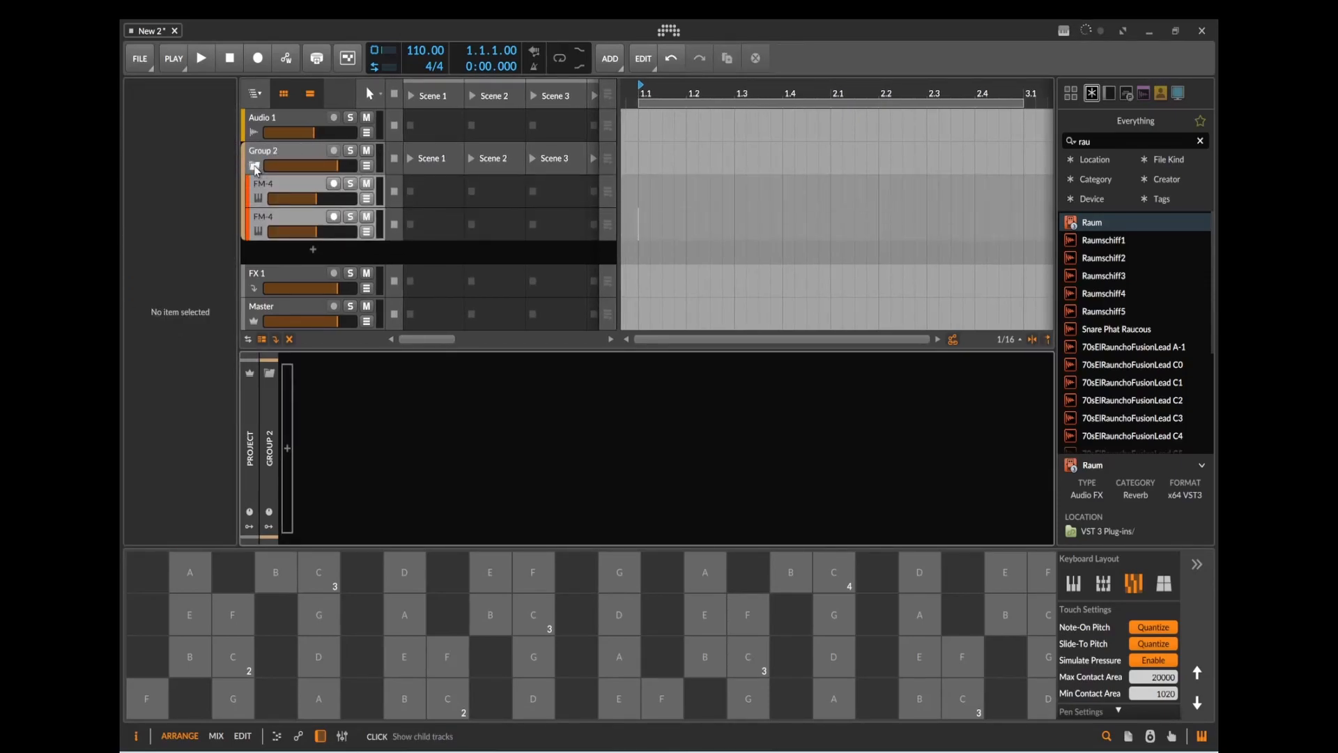
Arm both FM-4 tracks for recording and lower the first FM-4 track's volume close to minimum.
{"action": "left_click", "coordinate": [333, 184]}
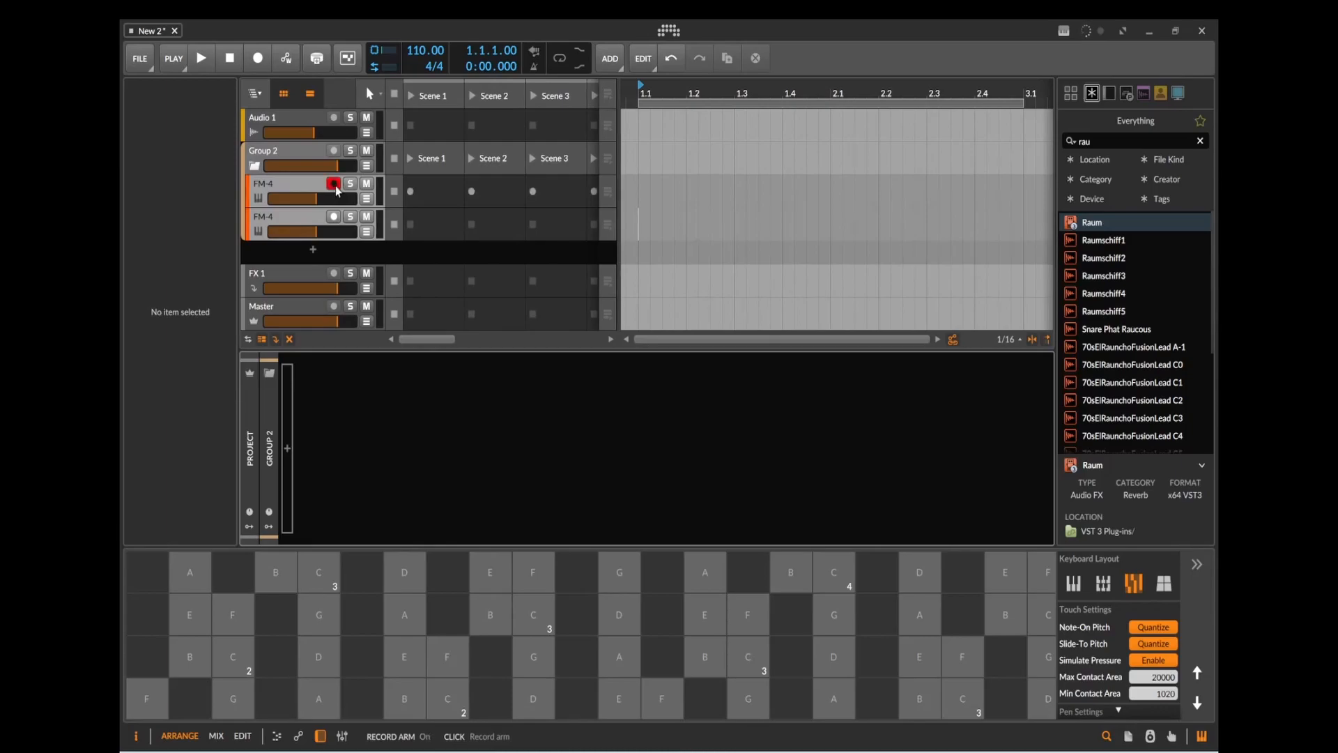
{"action": "left_click", "coordinate": [334, 216]}
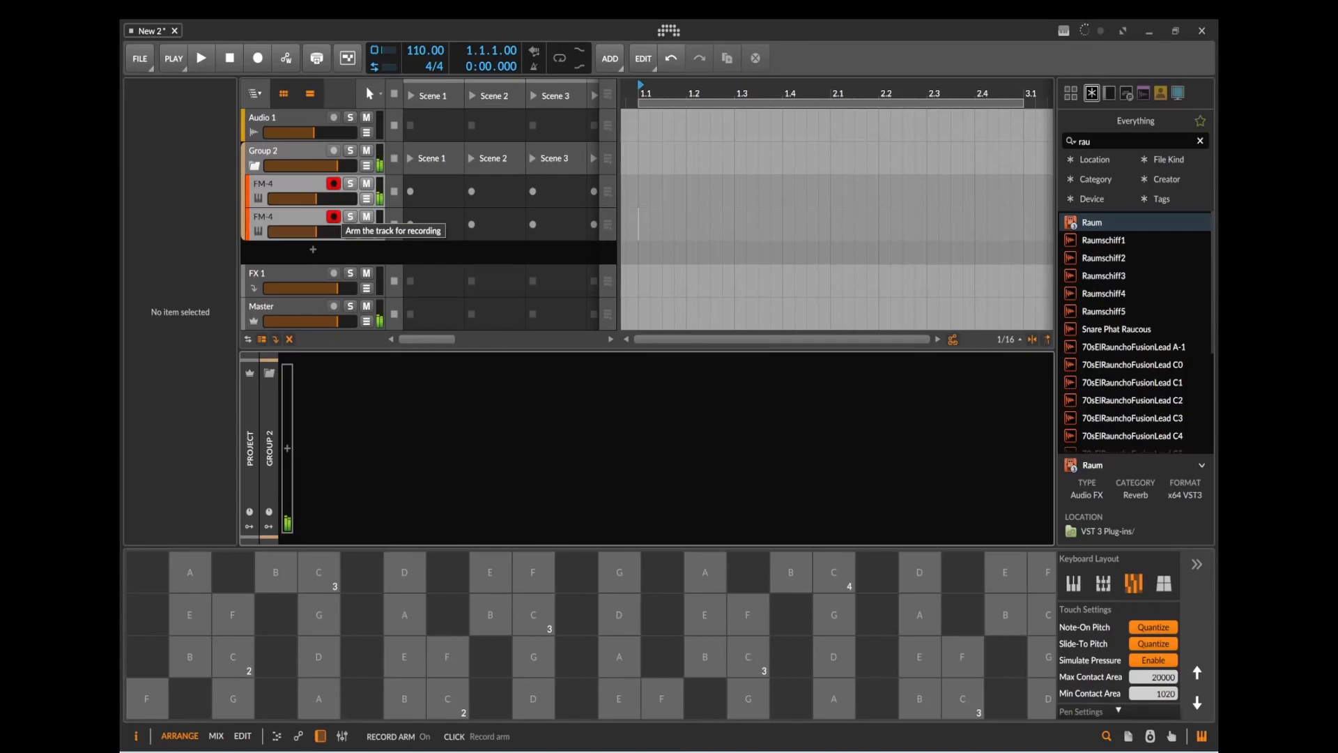
{"action": "left_click_drag", "start_coordinate": [319, 202], "coordinate": [285, 202]}
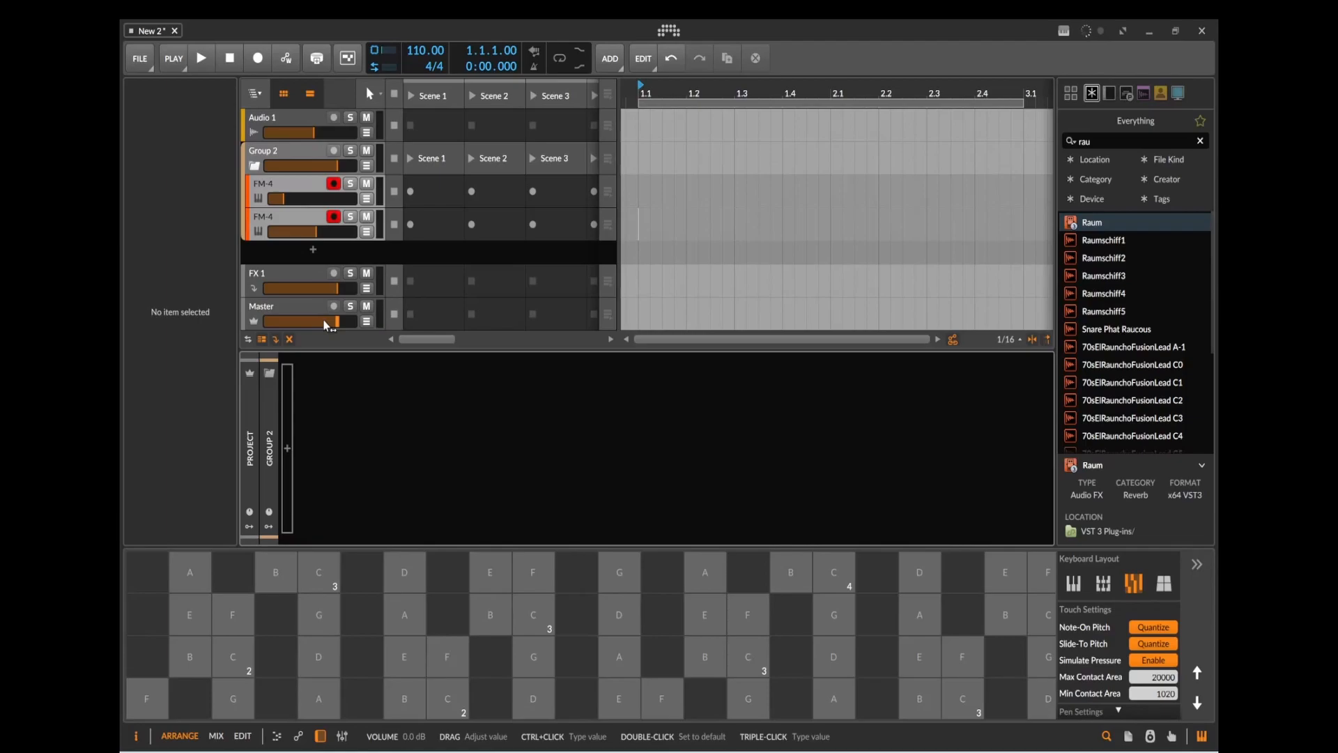
Show the group's modulators and add a single-knob Macro modulator to it.
{"action": "left_click", "coordinate": [265, 527]}
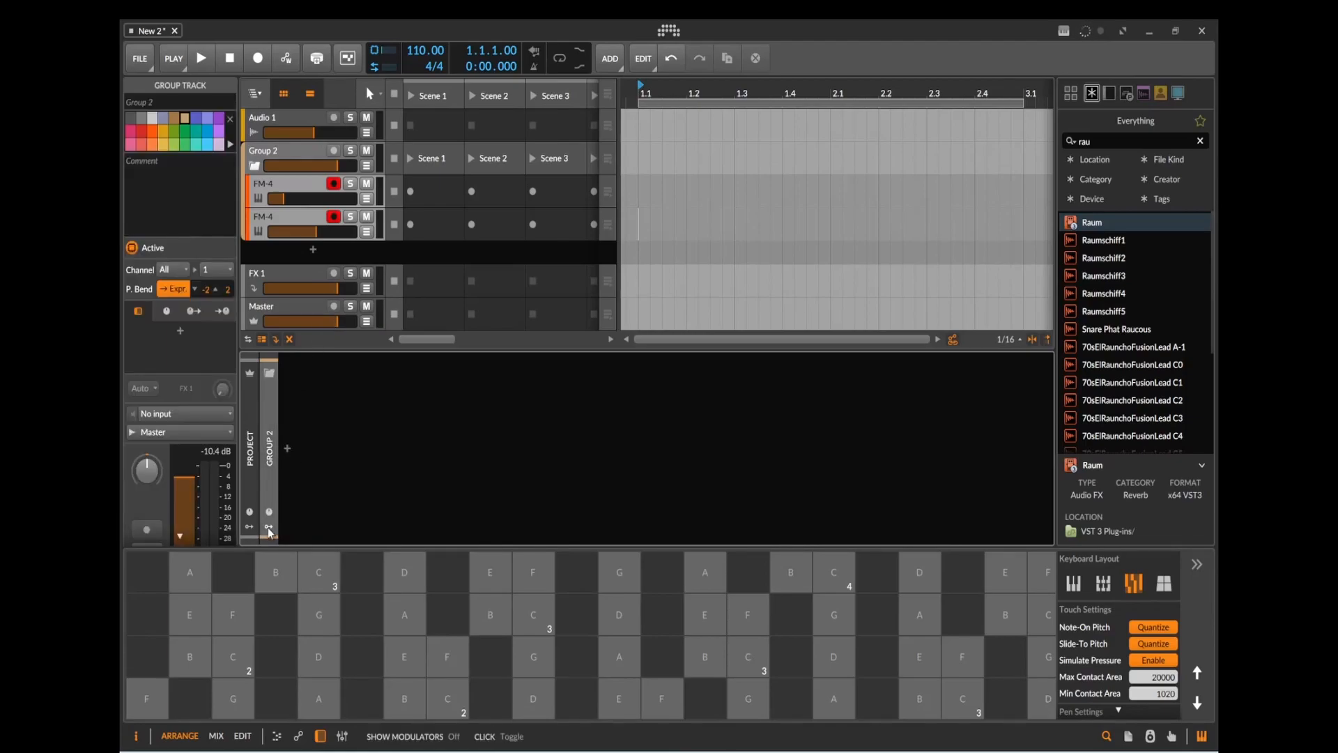
{"action": "left_click", "coordinate": [267, 527]}
{"action": "left_click", "coordinate": [292, 401]}
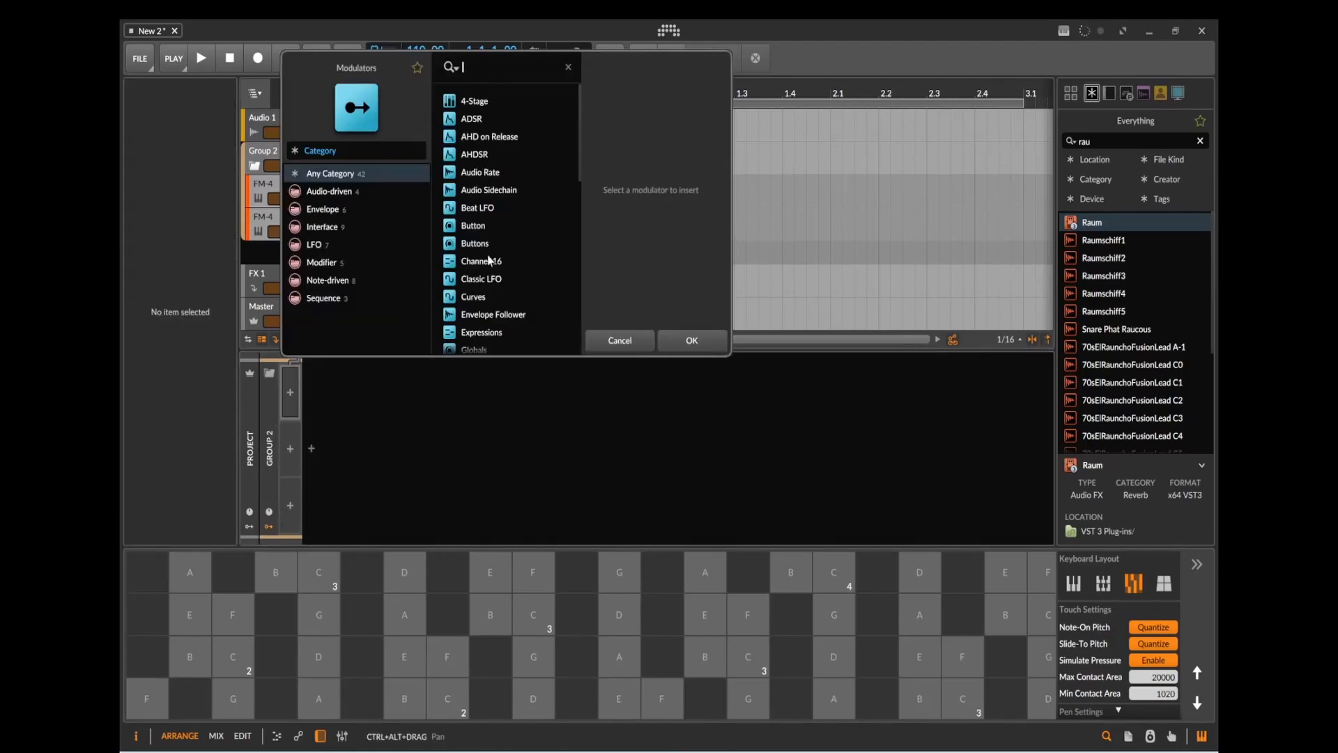
{"action": "type", "text": "mac"}
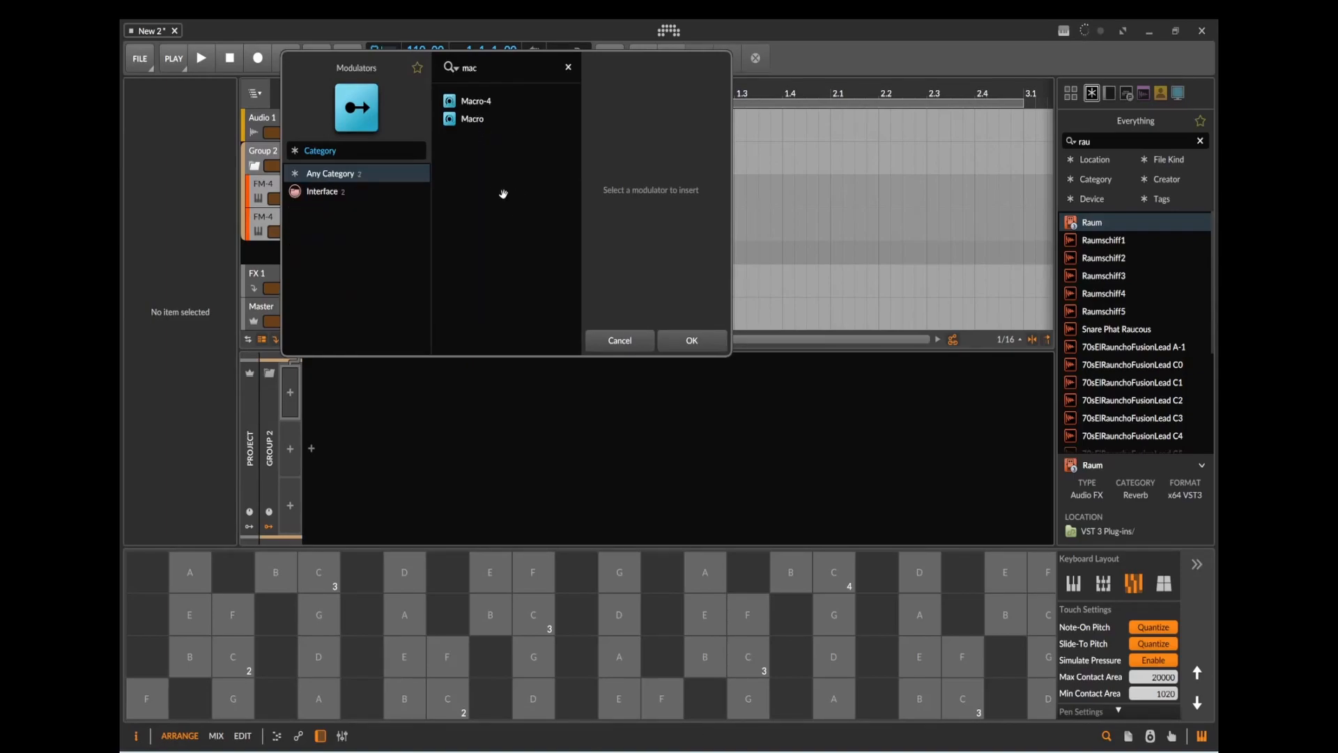
{"action": "double_click", "coordinate": [478, 120]}
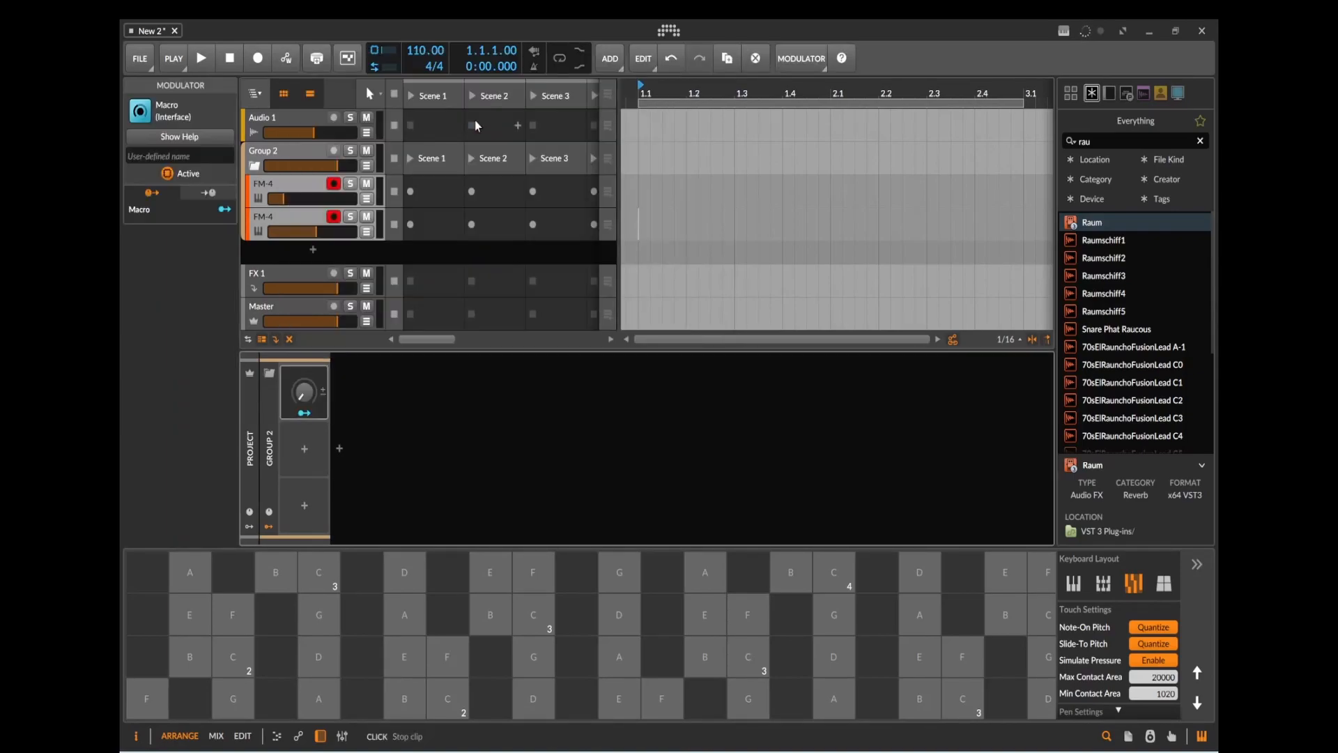
Map the Macro to both FM-4 track volumes in opposite directions, with amounts of 0.464 and -0.44.
{"action": "left_click", "coordinate": [305, 414]}
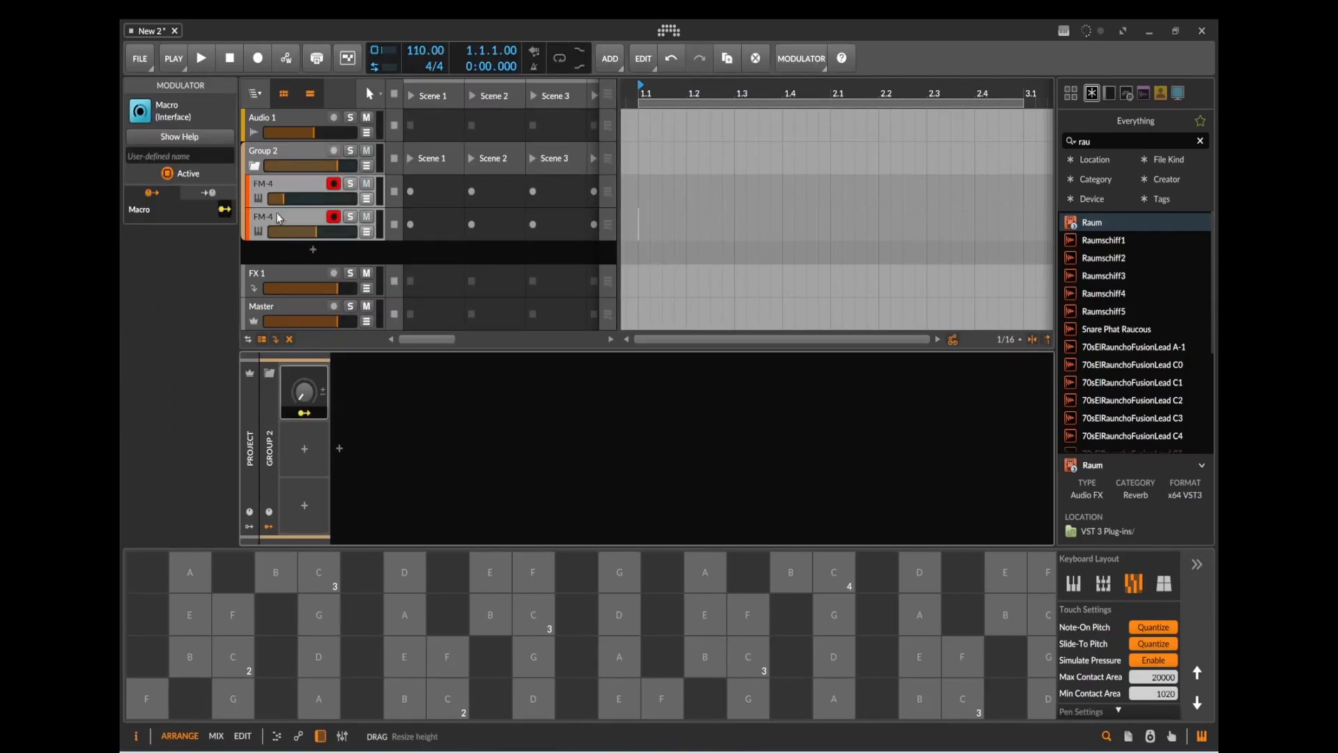
{"action": "left_click_drag", "start_coordinate": [282, 199], "coordinate": [285, 234]}
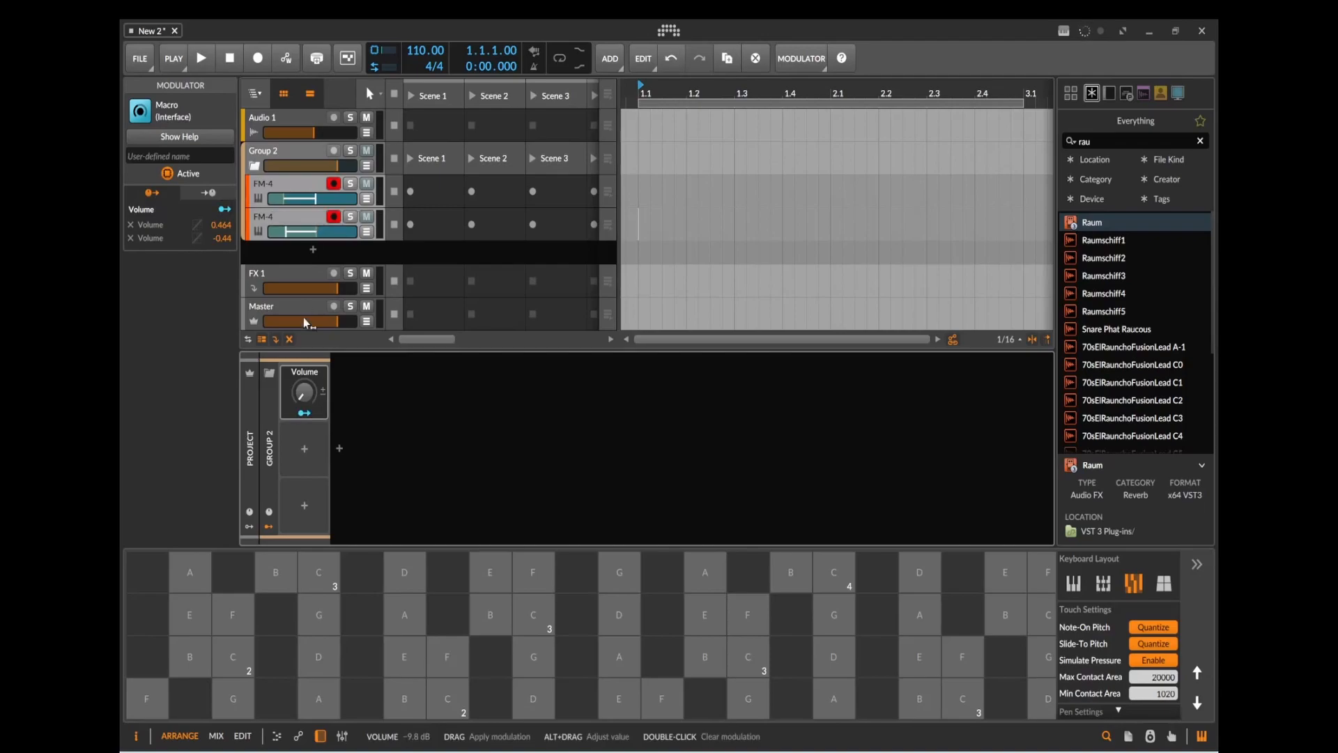
{"action": "left_click", "coordinate": [309, 415]}
Test the crossfade between the two FM-4 tracks by sweeping the Volume macro while playing a note.
{"action": "left_click_drag", "start_coordinate": [308, 398], "coordinate": [309, 331]}
{"action": "left_click", "coordinate": [549, 614]}
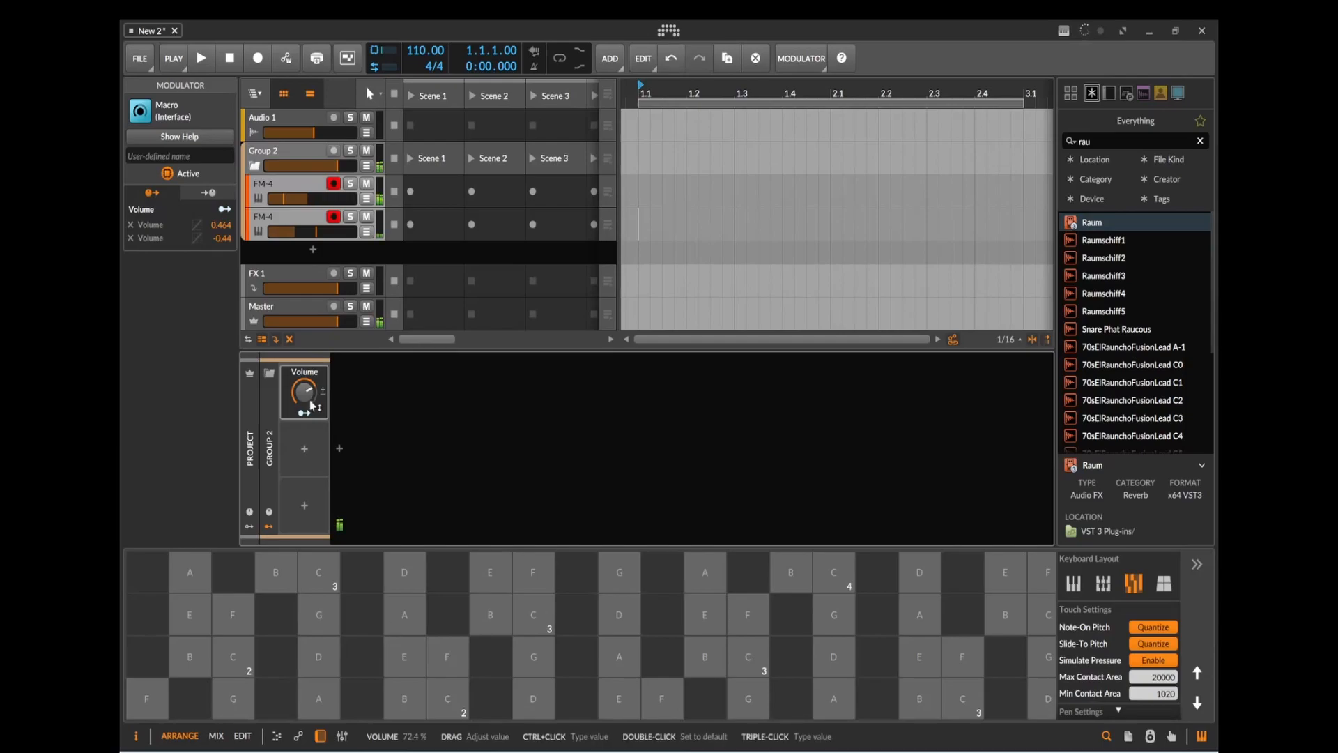
{"action": "mouse_move", "coordinate": [305, 397]}
{"action": "left_mouse_down"}
{"action": "mouse_move", "coordinate": [305, 430]}
{"action": "mouse_move", "coordinate": [305, 396]}
{"action": "mouse_move", "coordinate": [314, 404]}
{"action": "left_mouse_up"}
{"action": "mouse_move", "coordinate": [314, 404]}
{"action": "left_mouse_down"}
{"action": "mouse_move", "coordinate": [314, 480]}
{"action": "mouse_move", "coordinate": [304, 392]}
{"action": "left_mouse_up"}
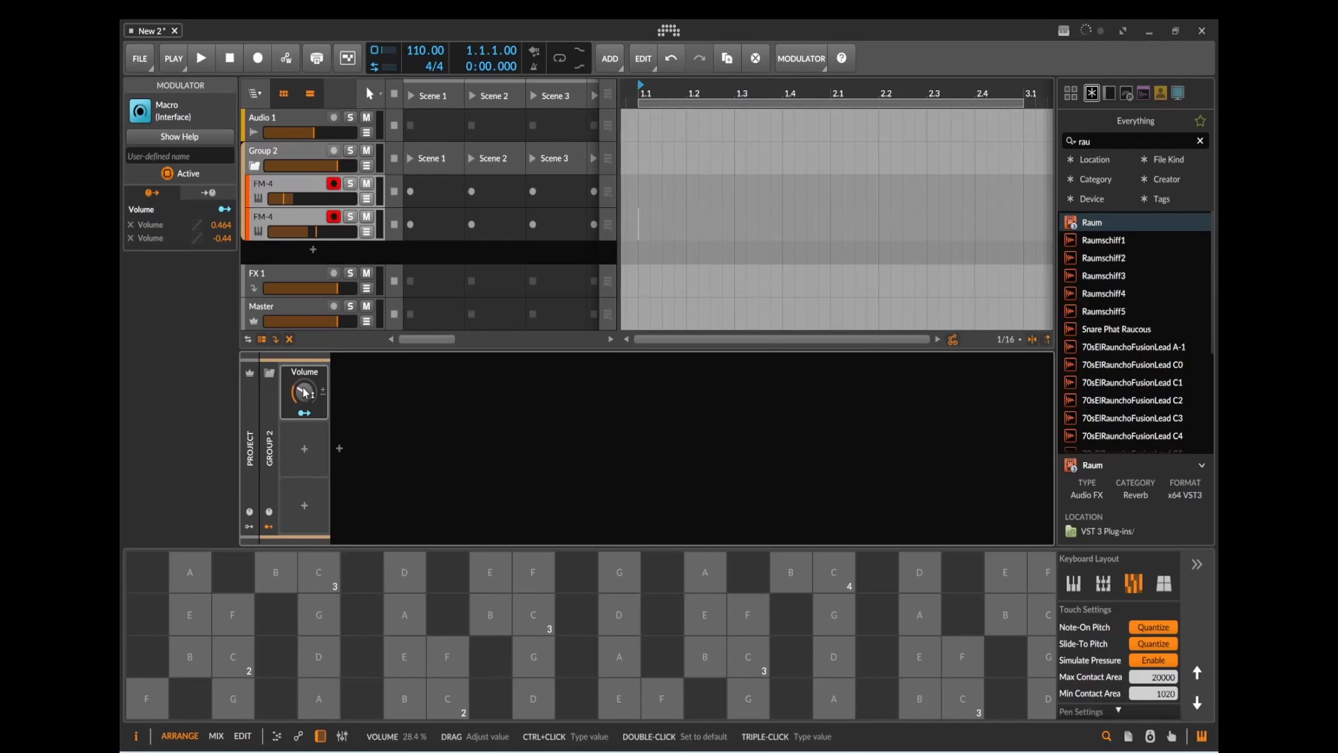
Search the browser for "gli" and add the Glitch effect after Raum on the first FM-4 track.
{"action": "left_click", "coordinate": [1129, 141]}
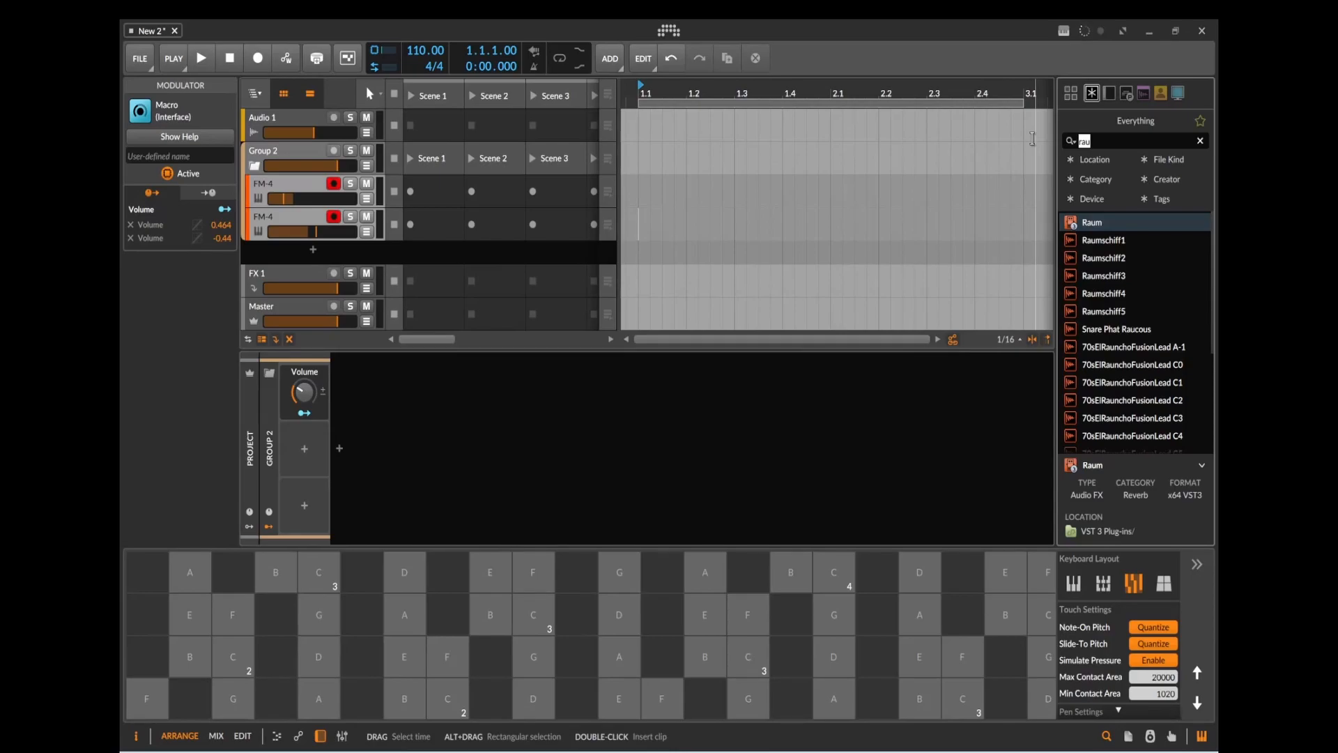
{"action": "key", "text": "BackSpace"}
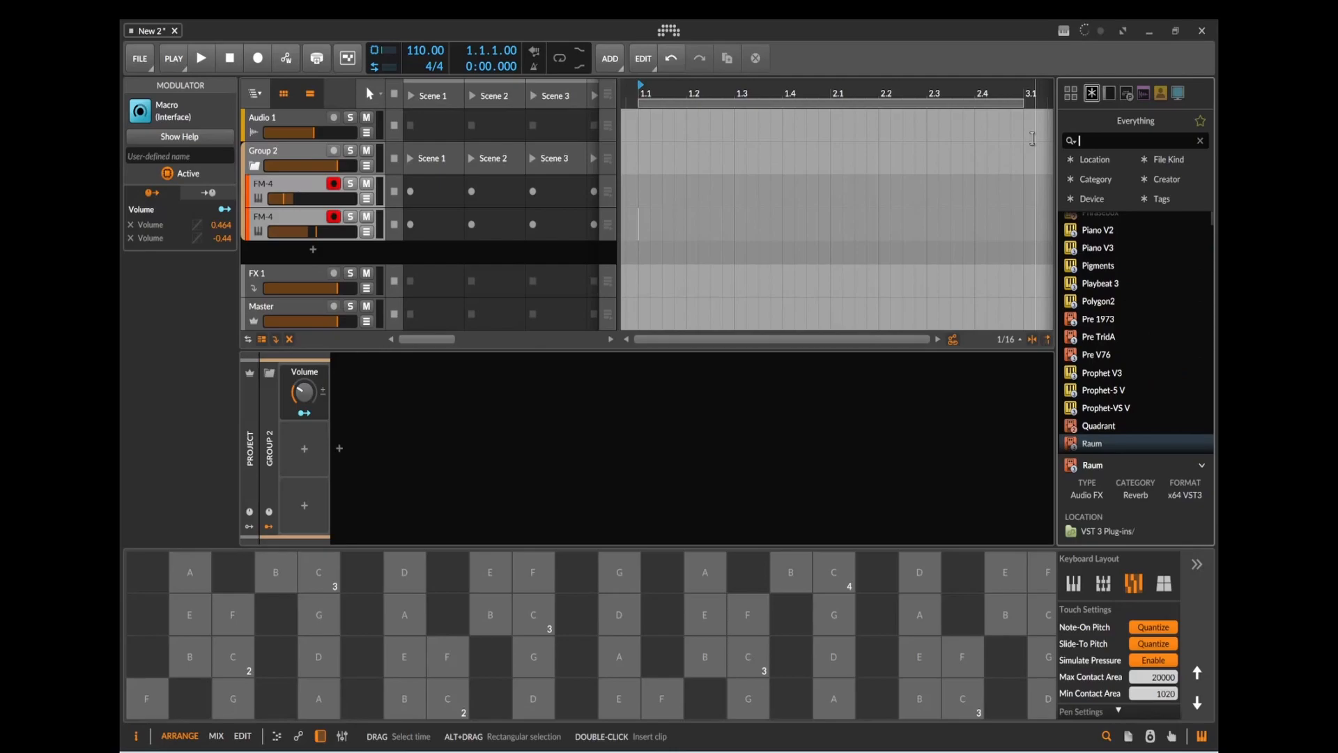
{"action": "type", "text": "gli"}
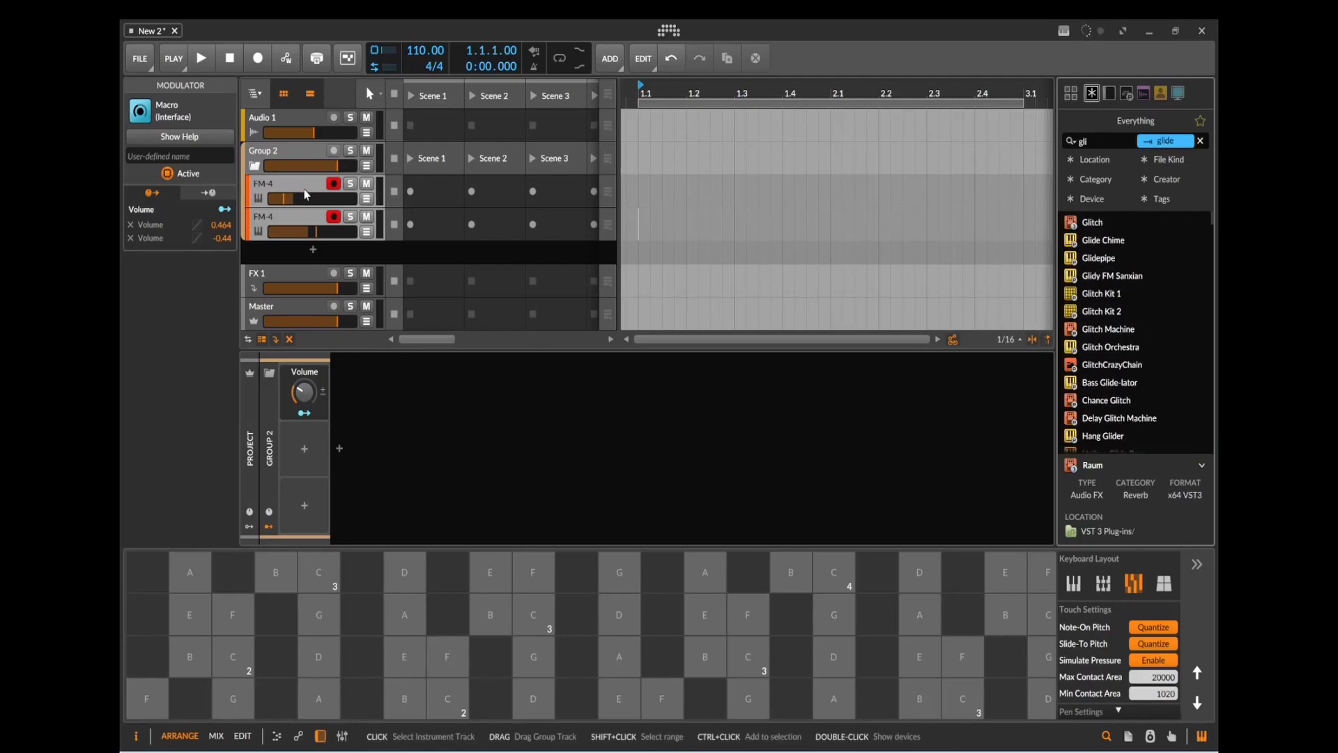
{"action": "left_click", "coordinate": [894, 289]}
{"action": "left_click_drag", "start_coordinate": [1091, 221], "coordinate": [917, 513]}
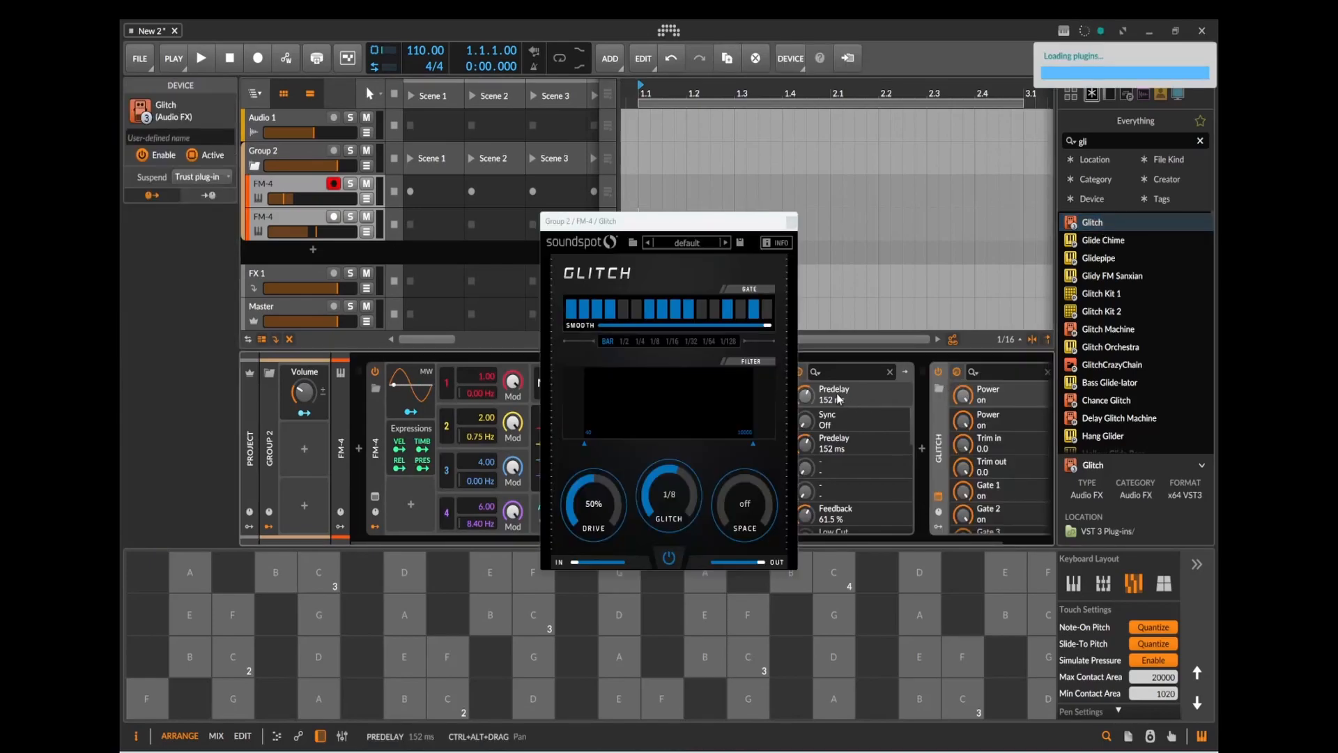
Try the Glitch plug-in's Glitch knob at bar while playing notes, and set it to off.
{"action": "left_click_drag", "start_coordinate": [680, 474], "coordinate": [666, 676]}
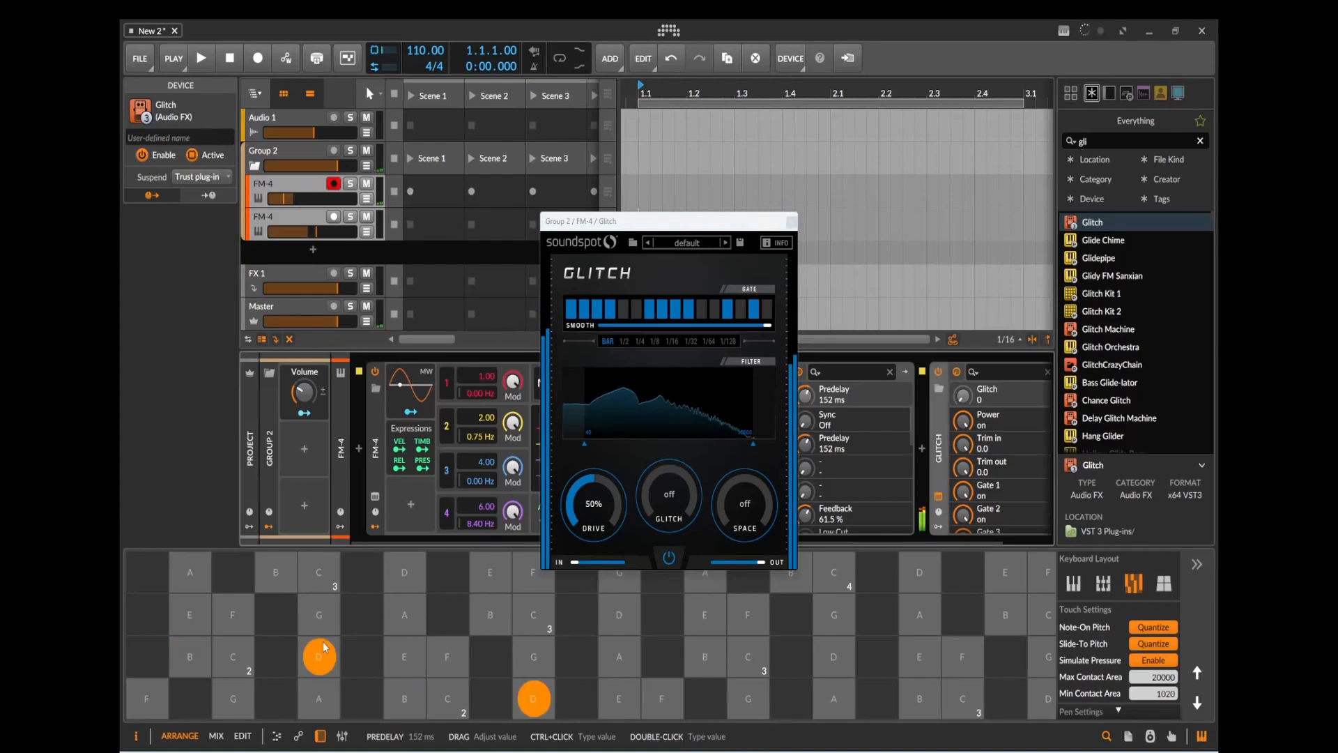
{"action": "left_click_drag", "start_coordinate": [712, 227], "coordinate": [755, 117]}
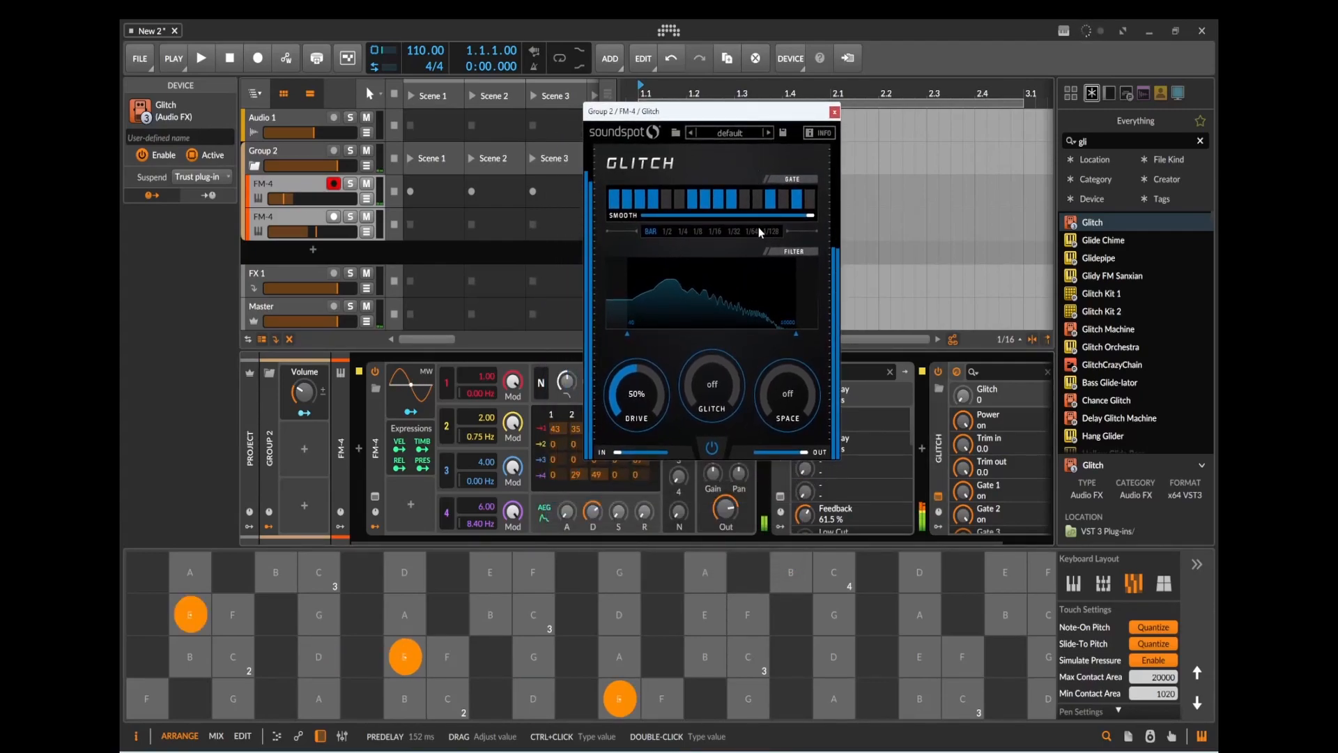
{"action": "left_click_drag", "start_coordinate": [712, 384], "coordinate": [725, 337]}
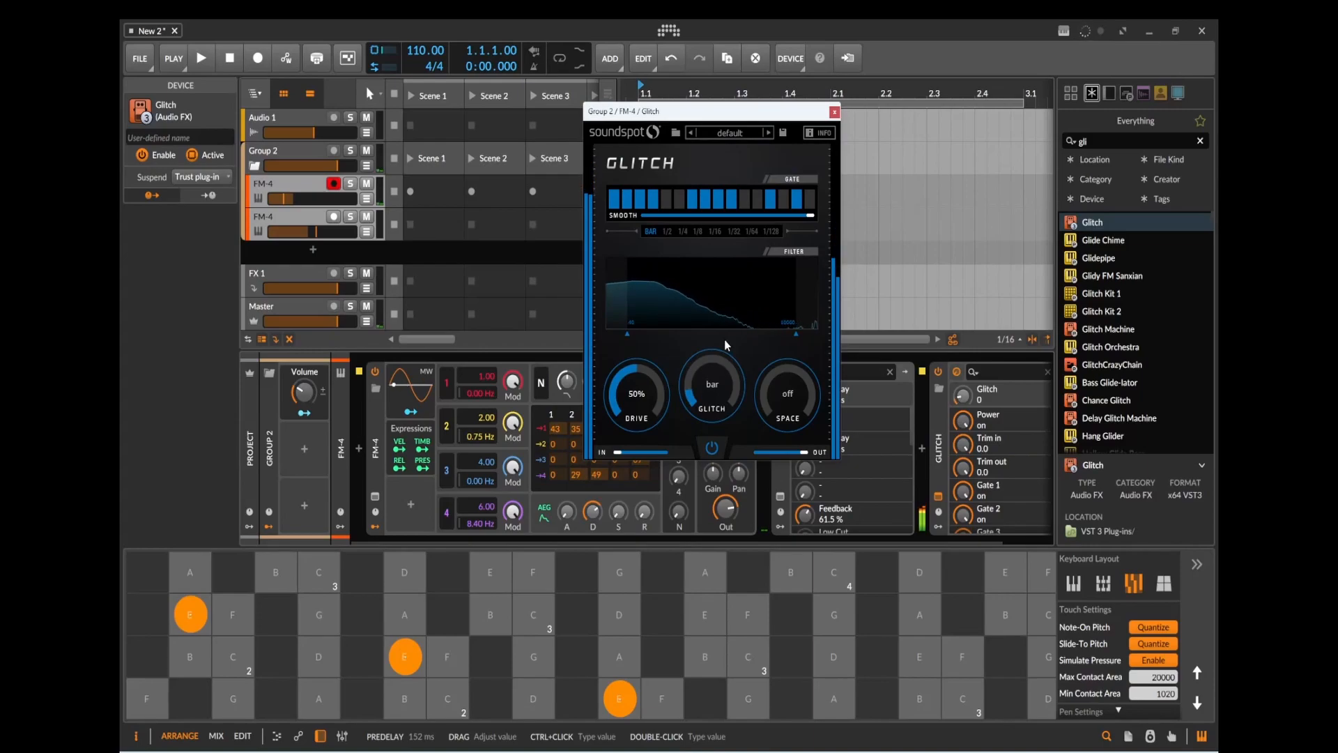
{"action": "left_click", "coordinate": [190, 626]}
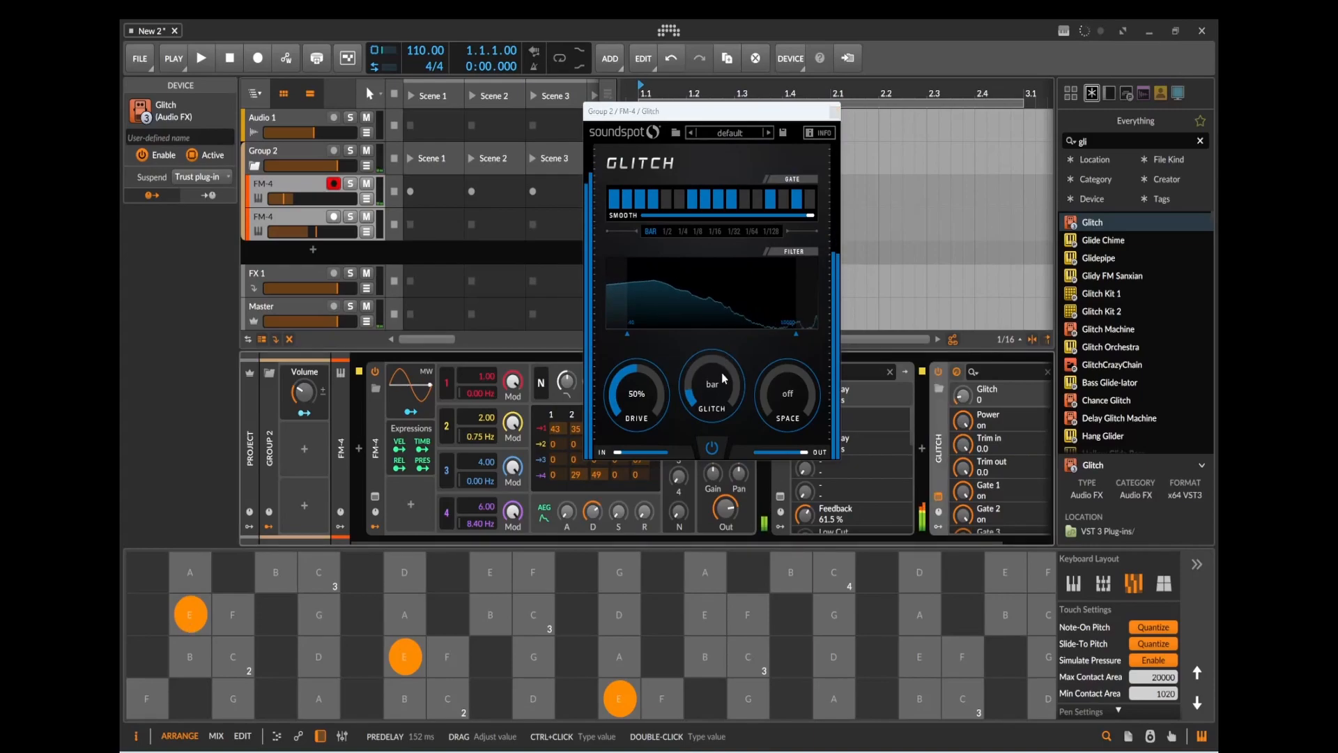
{"action": "left_click_drag", "start_coordinate": [725, 374], "coordinate": [721, 411]}
{"action": "left_click", "coordinate": [496, 617]}
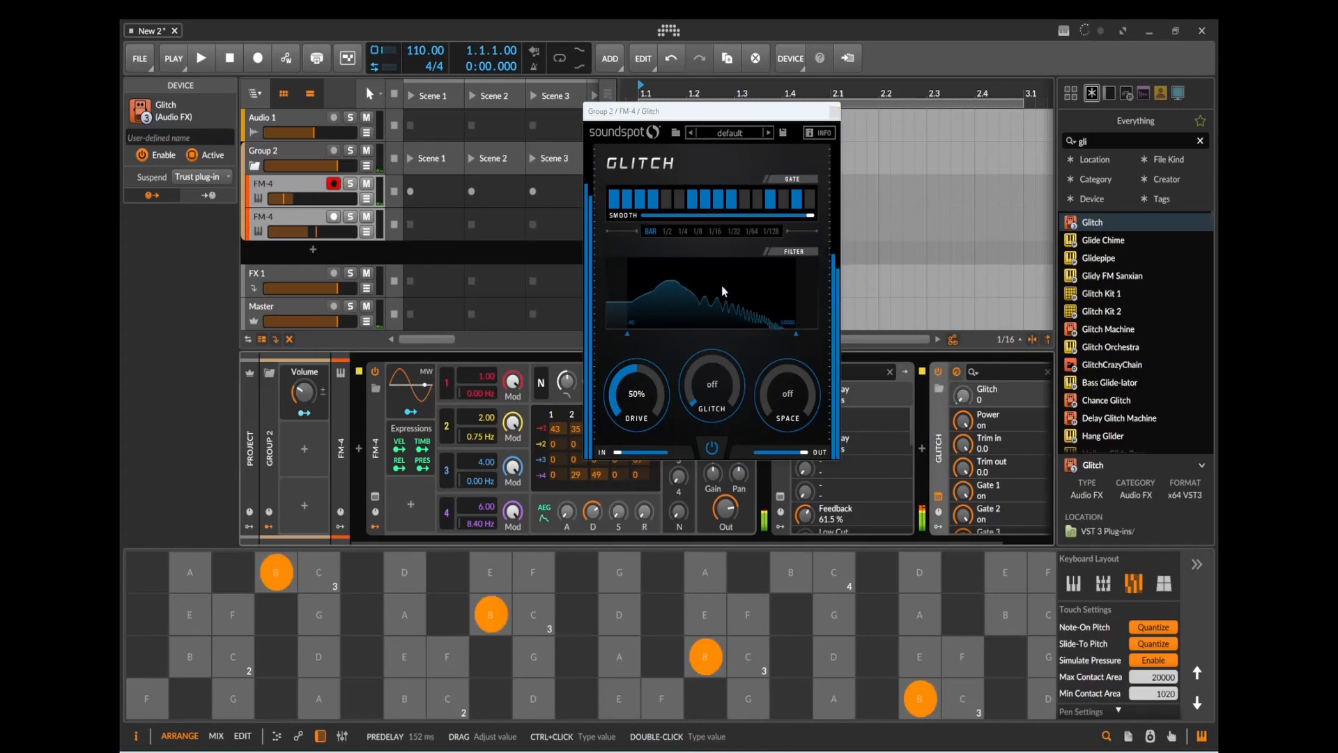
Set the group's Volume macro to 0% and lower the first FM-4 track's volume to its minimum.
{"action": "left_click_drag", "start_coordinate": [304, 392], "coordinate": [304, 436]}
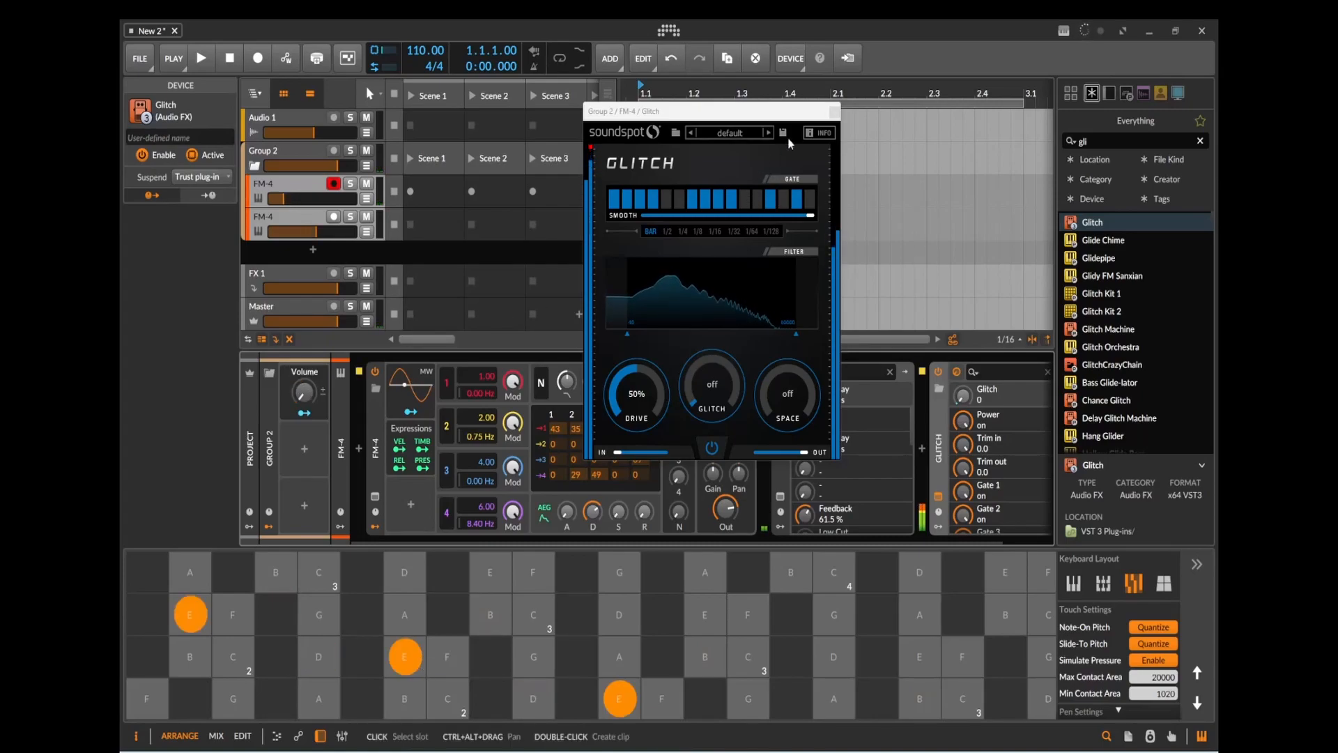
{"action": "left_click", "coordinate": [833, 111]}
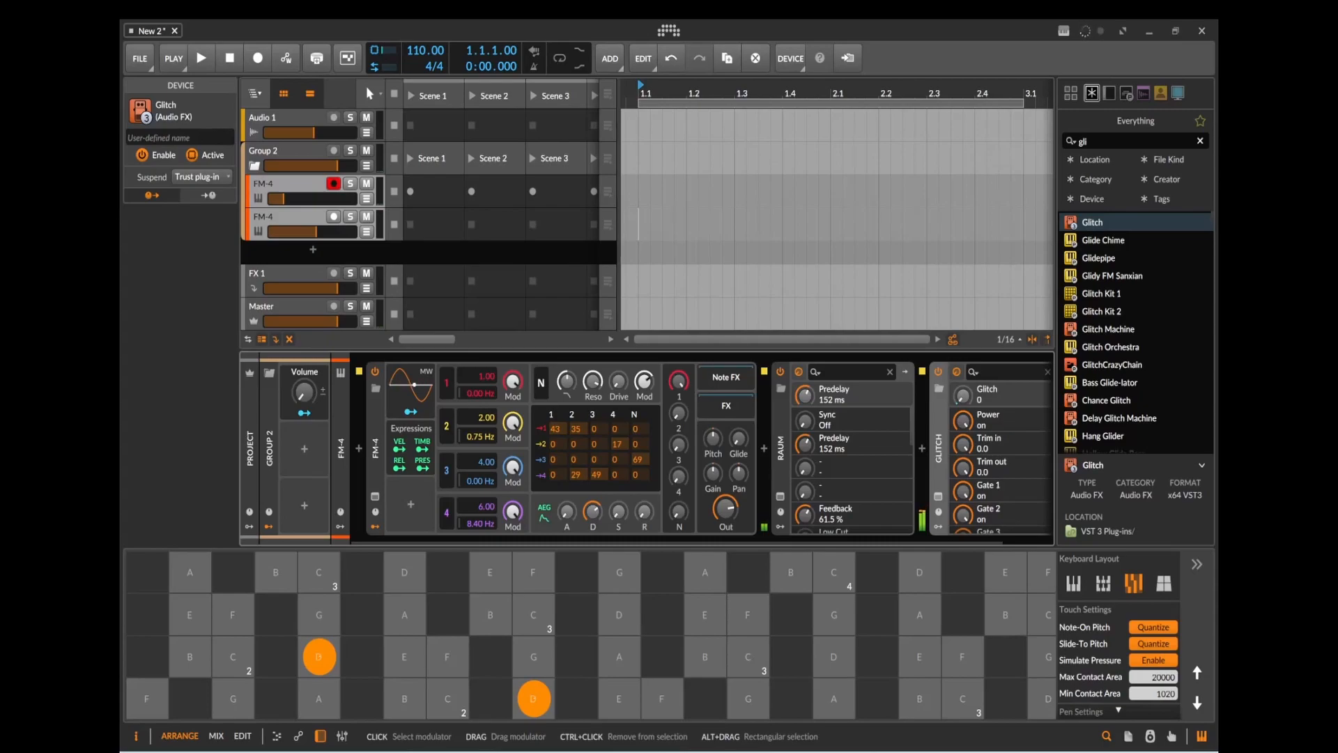
{"action": "left_click_drag", "start_coordinate": [284, 198], "coordinate": [268, 199]}
{"action": "mouse_move", "coordinate": [308, 408]}
{"action": "left_mouse_down"}
{"action": "mouse_move", "coordinate": [307, 383]}
{"action": "mouse_move", "coordinate": [308, 432]}
{"action": "left_mouse_up"}
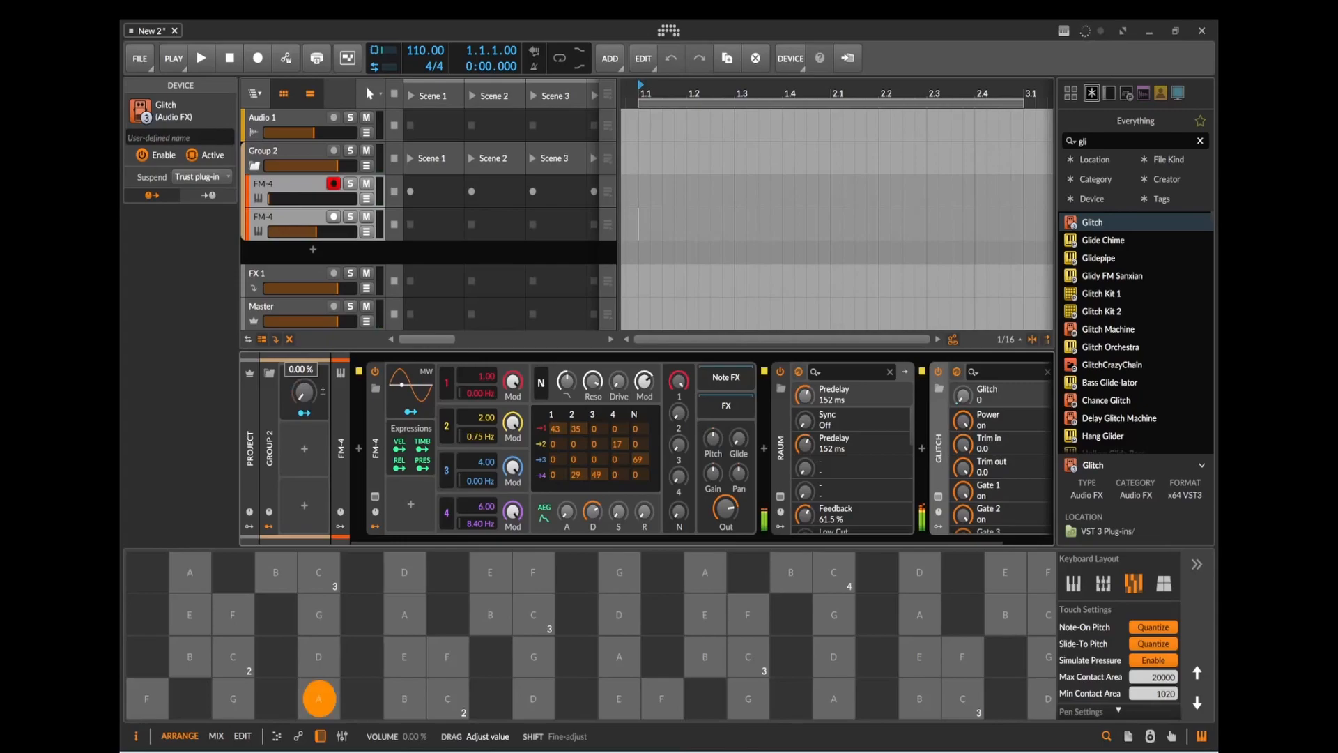
Arm the second FM-4 track again and turn the Volume macro up while playing a note.
{"action": "left_click", "coordinate": [333, 217]}
{"action": "left_click", "coordinate": [319, 653]}
{"action": "left_click_drag", "start_coordinate": [304, 392], "coordinate": [304, 375]}
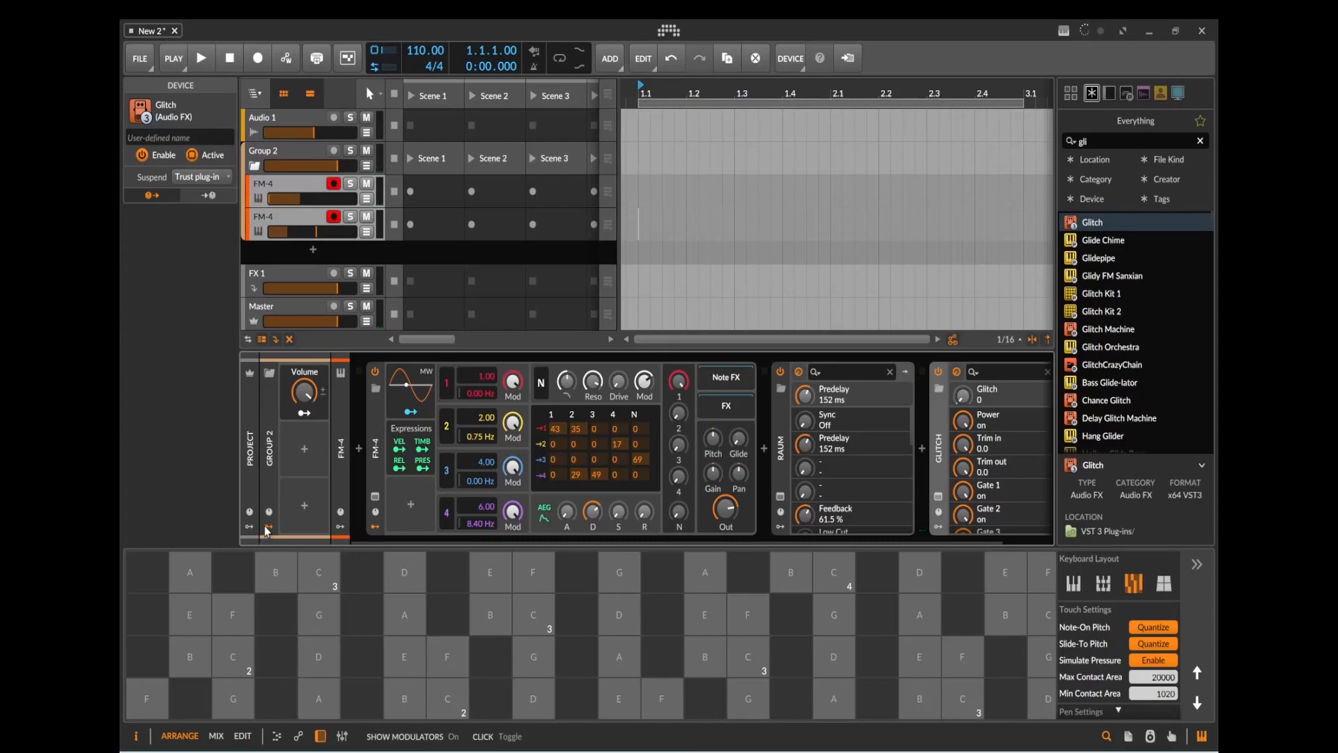
Add an LFO modulator to the group beneath the Volume macro.
{"action": "left_click", "coordinate": [304, 452]}
{"action": "type", "text": "lfo"}
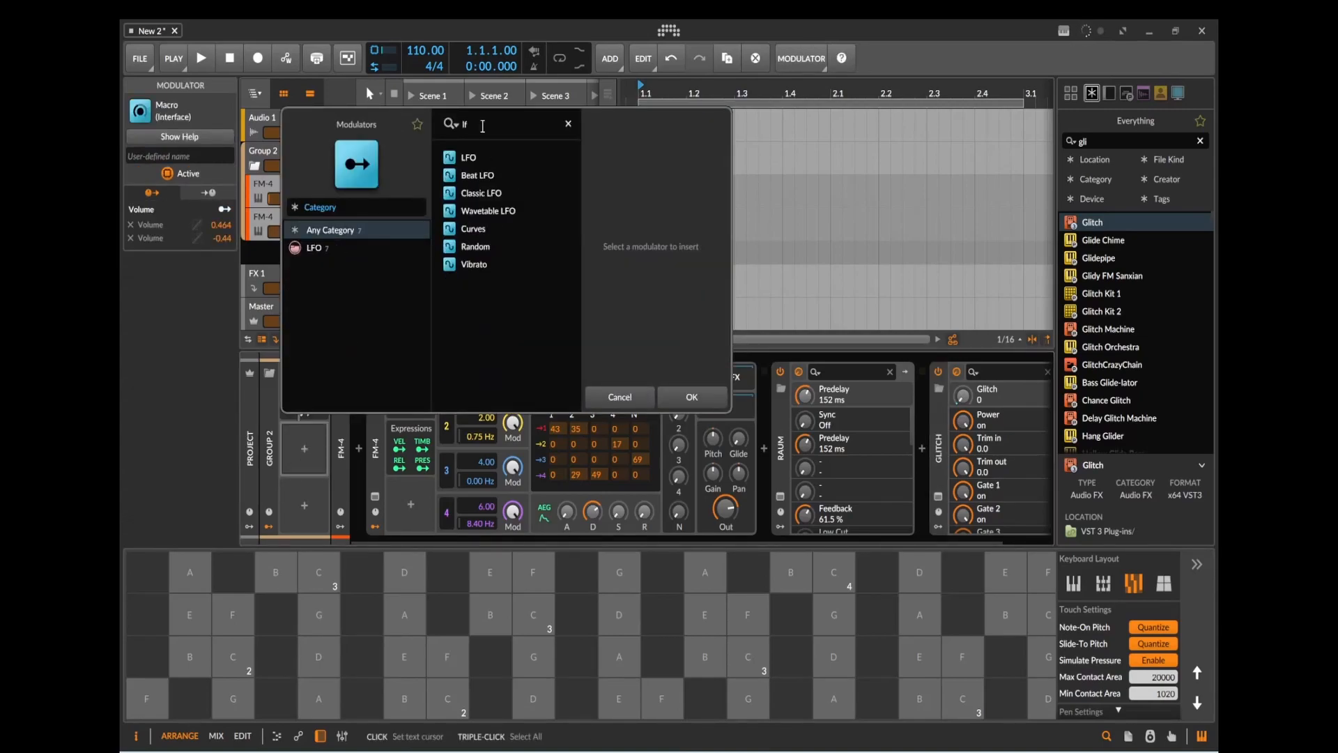
{"action": "left_click", "coordinate": [468, 159]}
{"action": "double_click", "coordinate": [469, 159]}
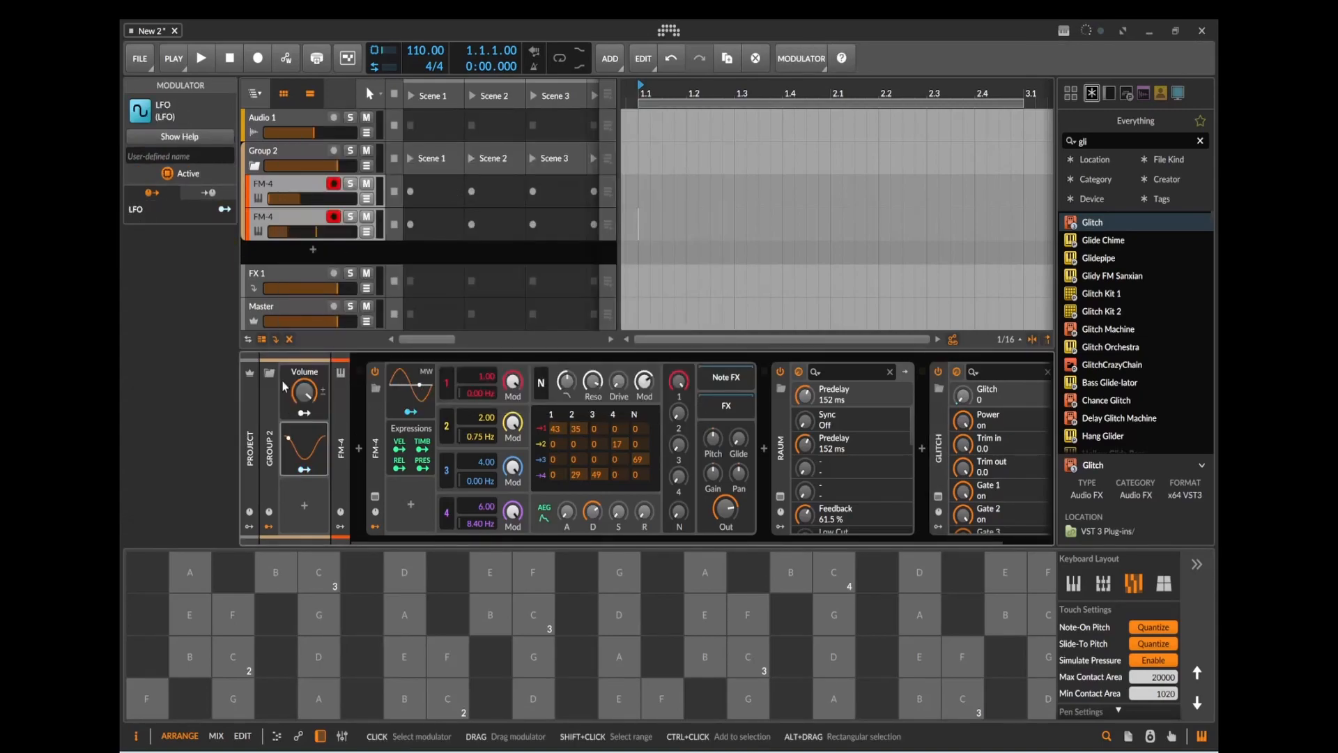
Map the LFO to the Volume macro with an amount of -0.66 and open the LFO's detailed settings.
{"action": "left_click_drag", "start_coordinate": [304, 392], "coordinate": [304, 454]}
{"action": "left_click", "coordinate": [303, 469]}
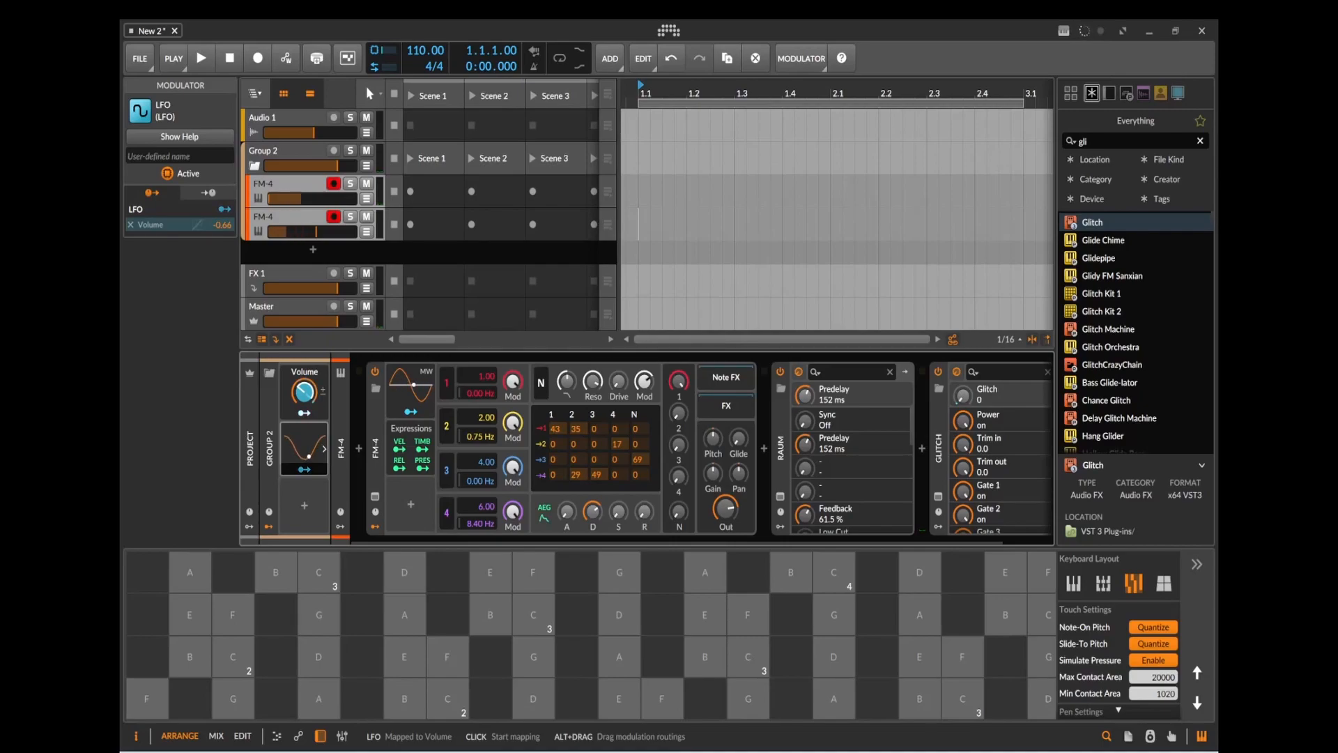
{"action": "left_click", "coordinate": [303, 474]}
{"action": "left_click", "coordinate": [303, 472]}
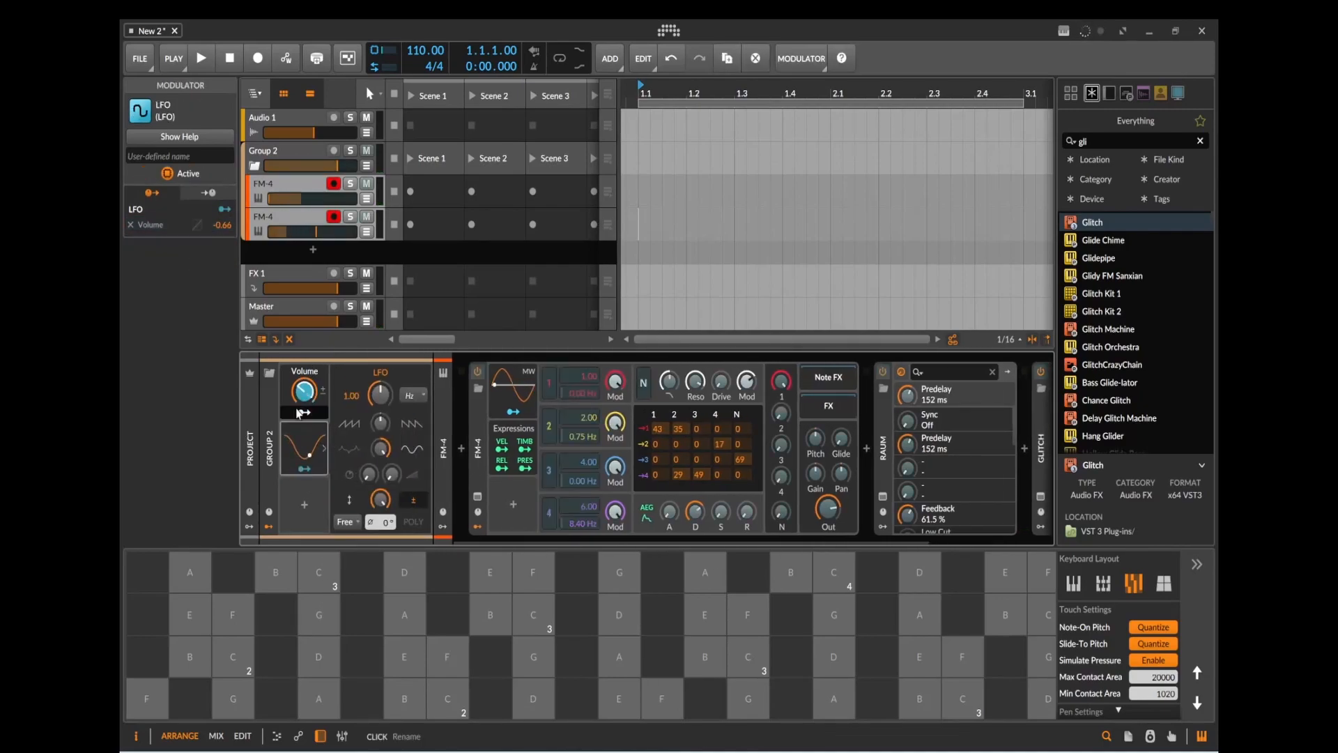
Try an LFO modulation amount of -0.79 on the Volume macro and remove that mapping.
{"action": "left_click", "coordinate": [322, 449]}
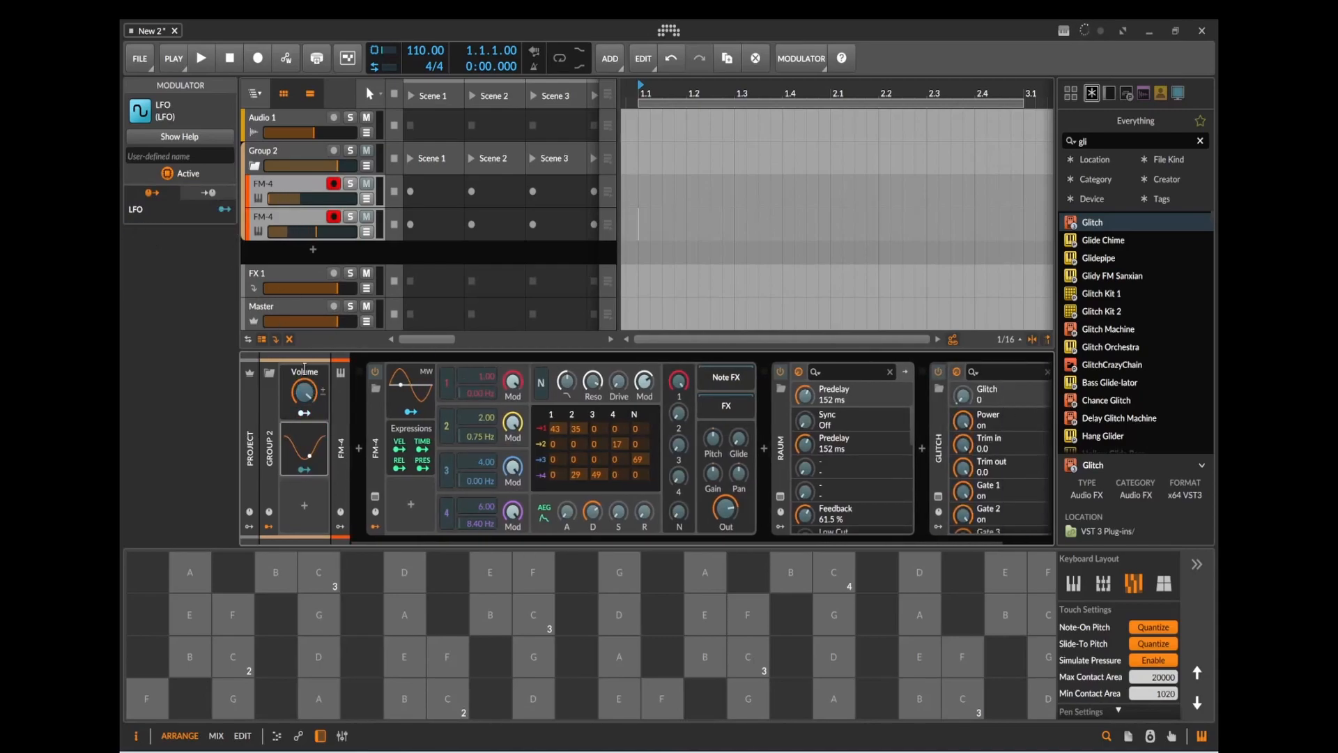
{"action": "mouse_move", "coordinate": [304, 392]}
{"action": "left_mouse_down"}
{"action": "mouse_move", "coordinate": [304, 380]}
{"action": "mouse_move", "coordinate": [304, 404]}
{"action": "left_mouse_up"}
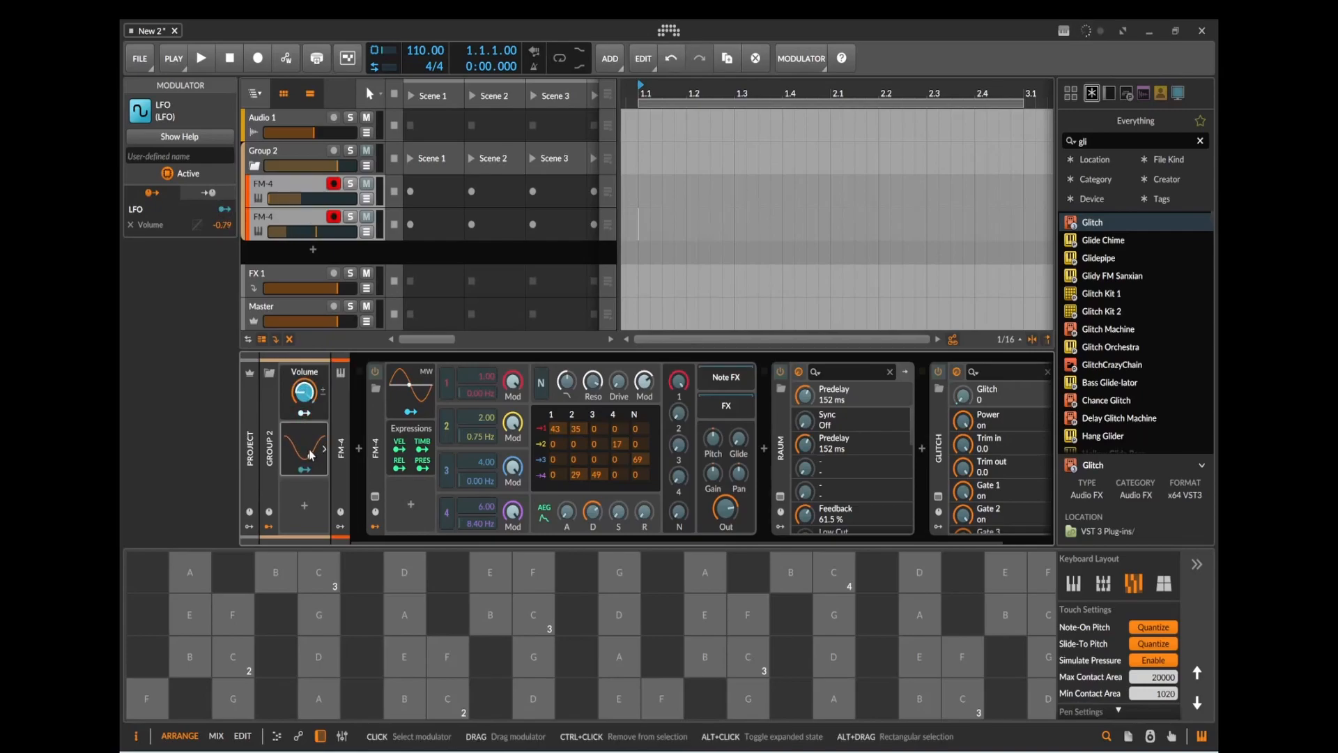
{"action": "left_click", "coordinate": [323, 448]}
{"action": "left_click", "coordinate": [131, 224]}
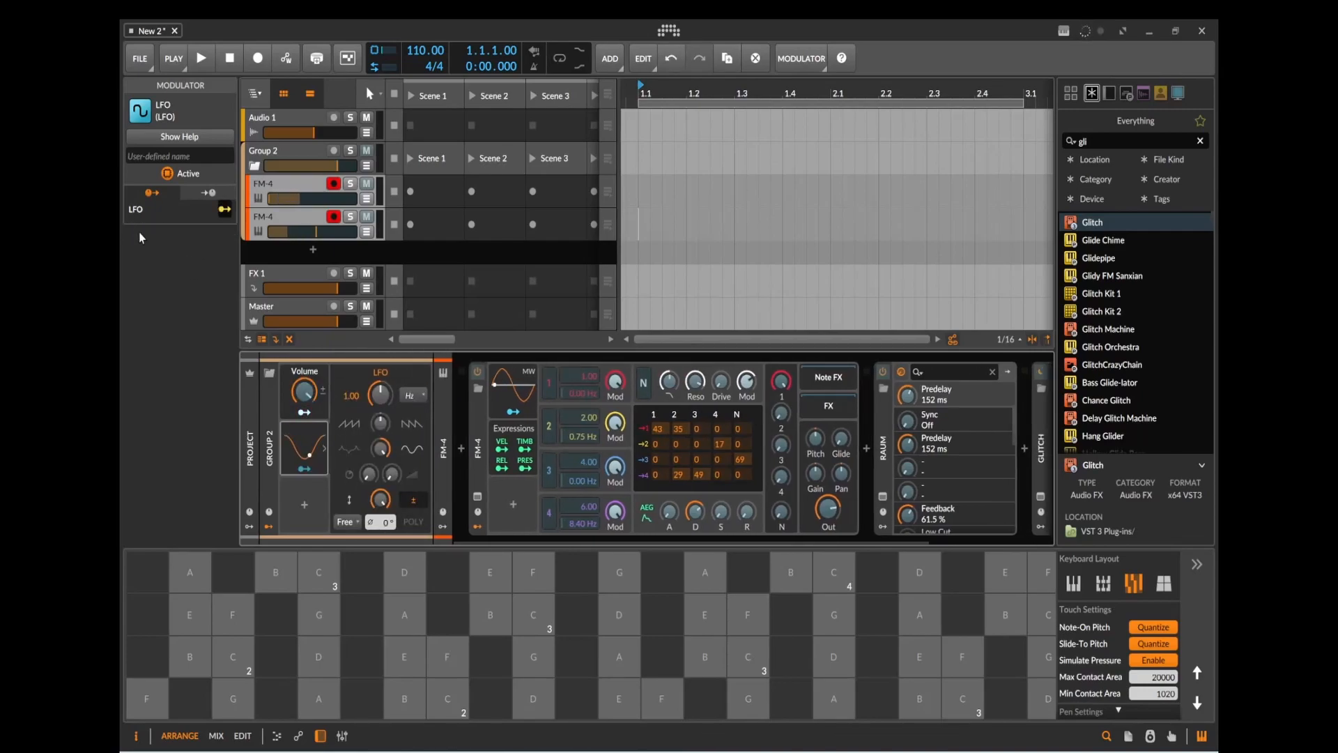
Try mapping the LFO to the Volume macro with an amount of 0.932, hide the LFO's details and remove the mapping.
{"action": "left_click_drag", "start_coordinate": [293, 392], "coordinate": [293, 356]}
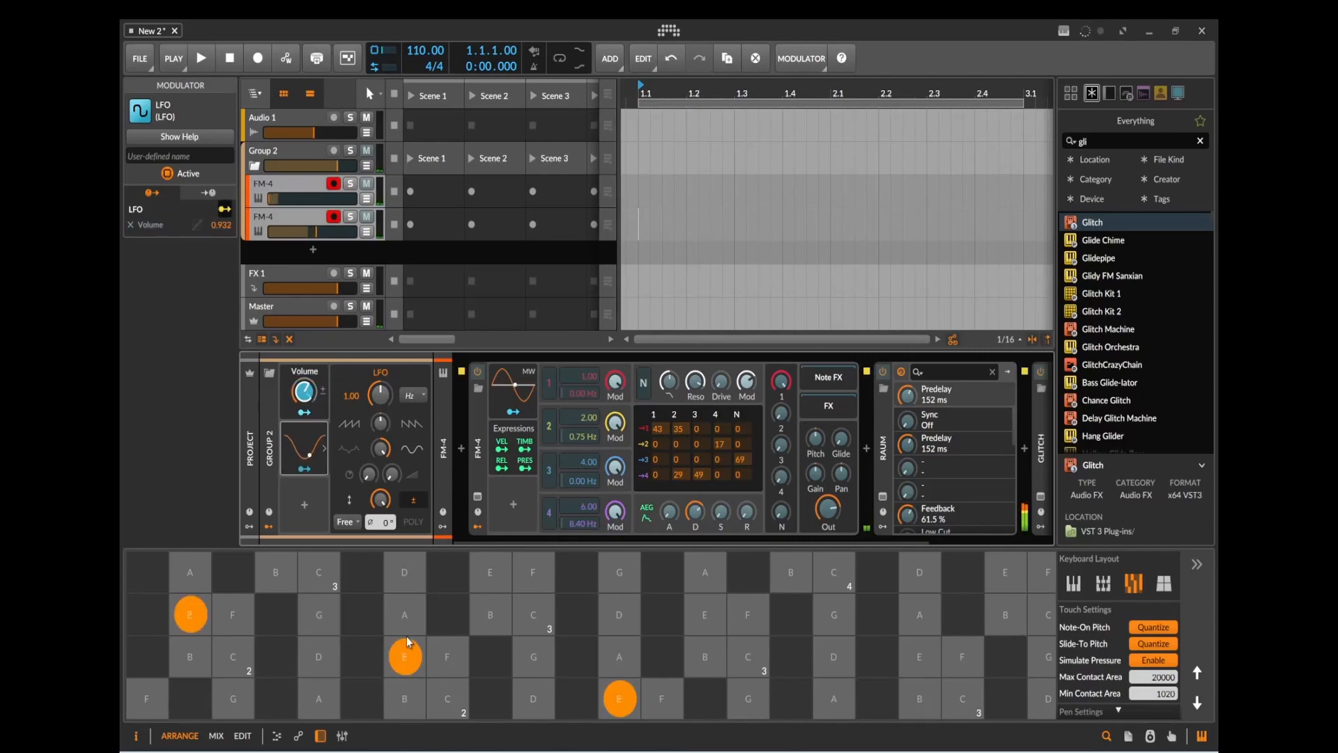
{"action": "left_click", "coordinate": [324, 448]}
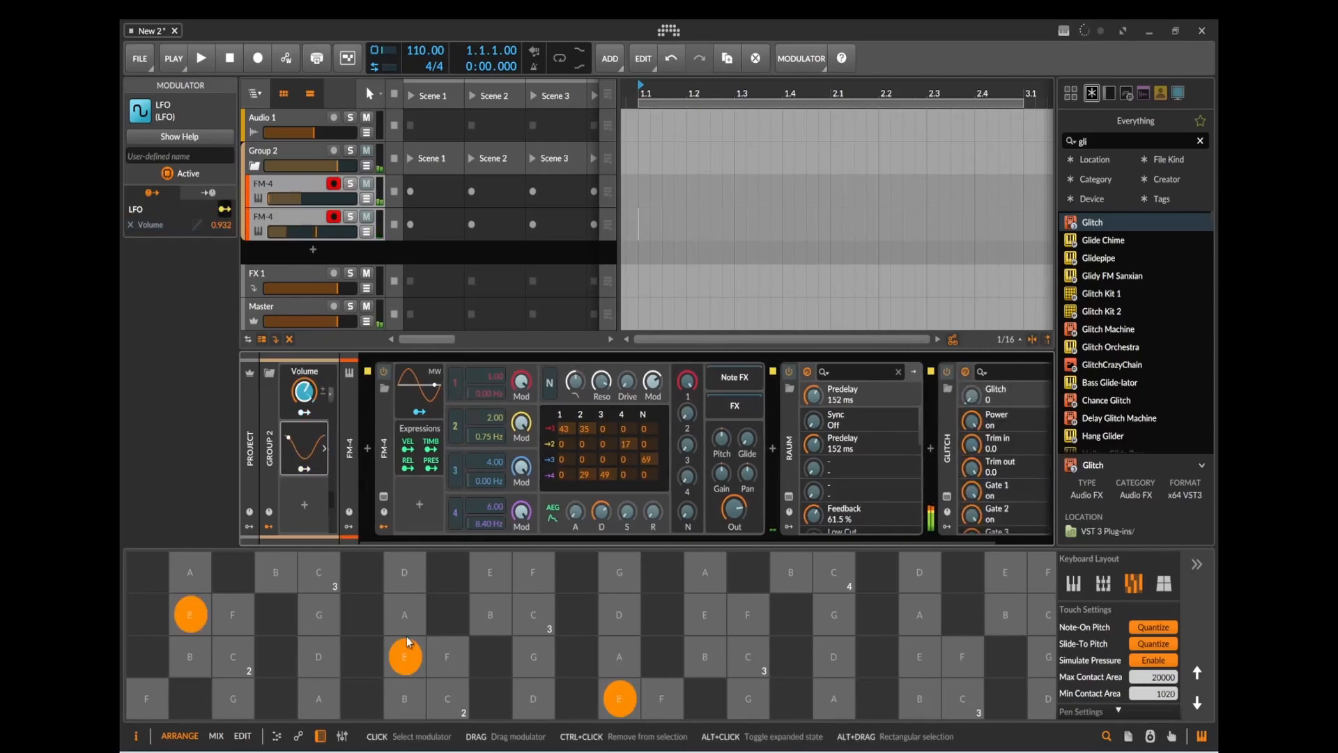
{"action": "left_click", "coordinate": [130, 225]}
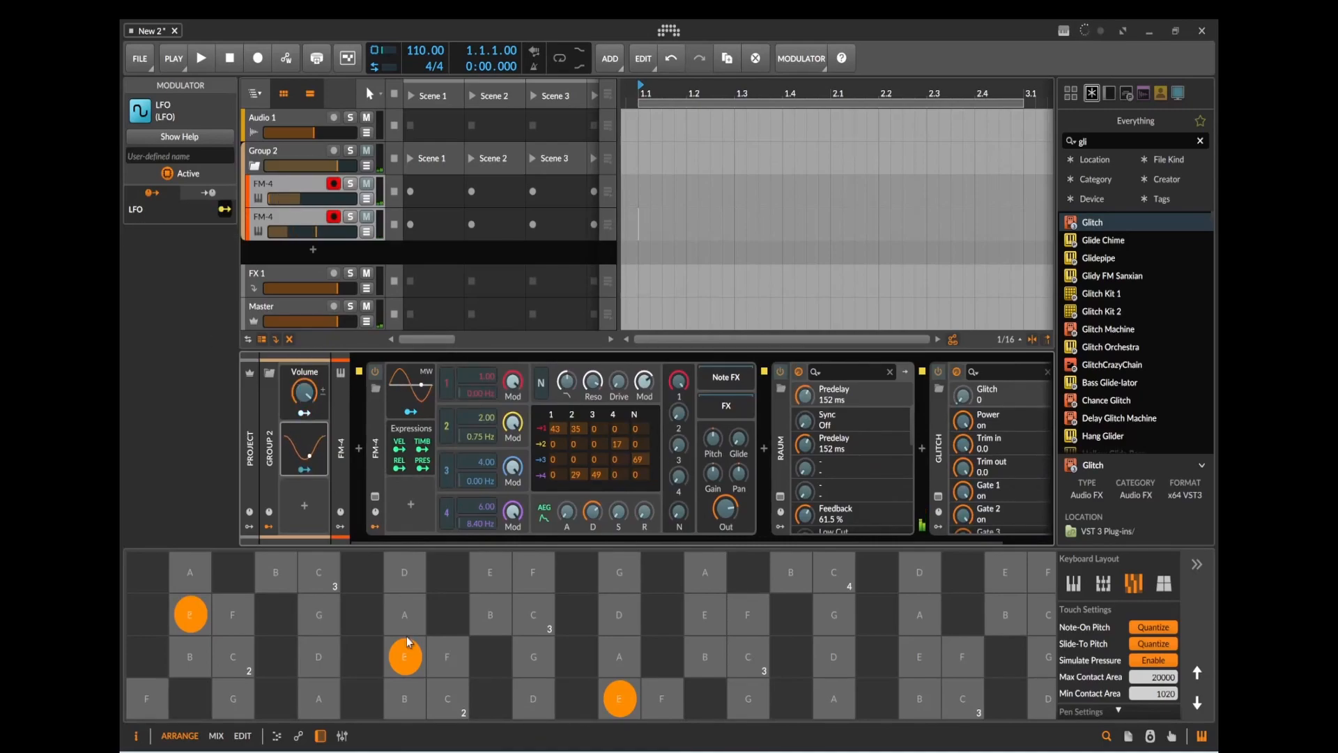
Place the Volume macro below the LFO and set it to 44.0%, with its modulation of the first FM-4 track's volume raised to 0.862.
{"action": "left_click_drag", "start_coordinate": [321, 379], "coordinate": [304, 441]}
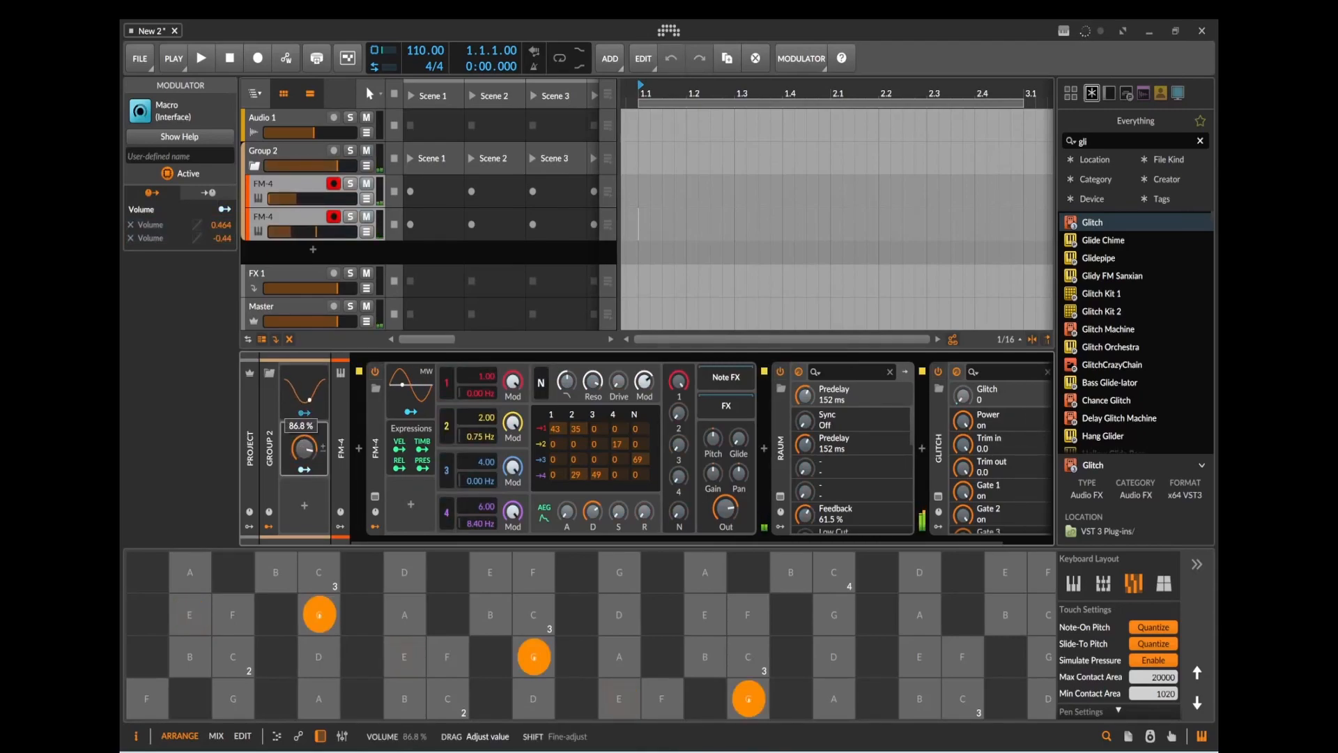
{"action": "left_click", "coordinate": [303, 469]}
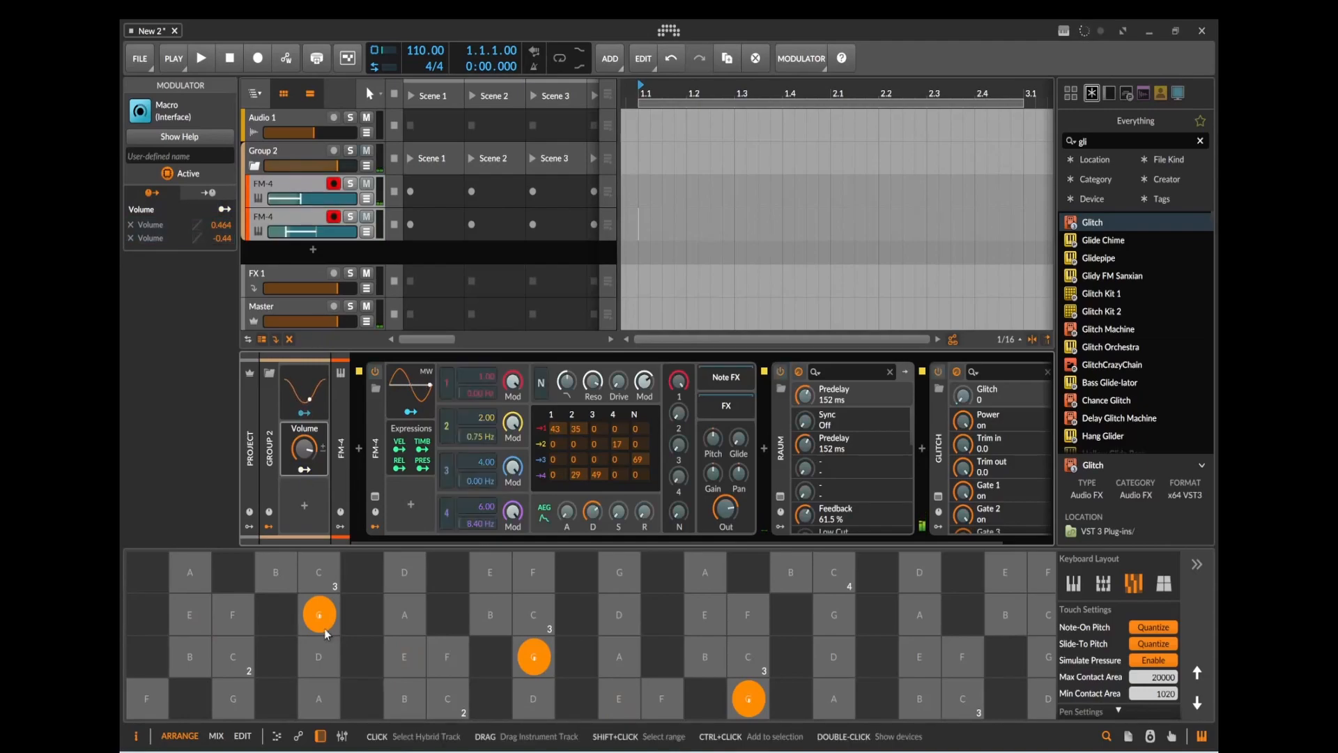
{"action": "left_click_drag", "start_coordinate": [302, 198], "coordinate": [327, 198]}
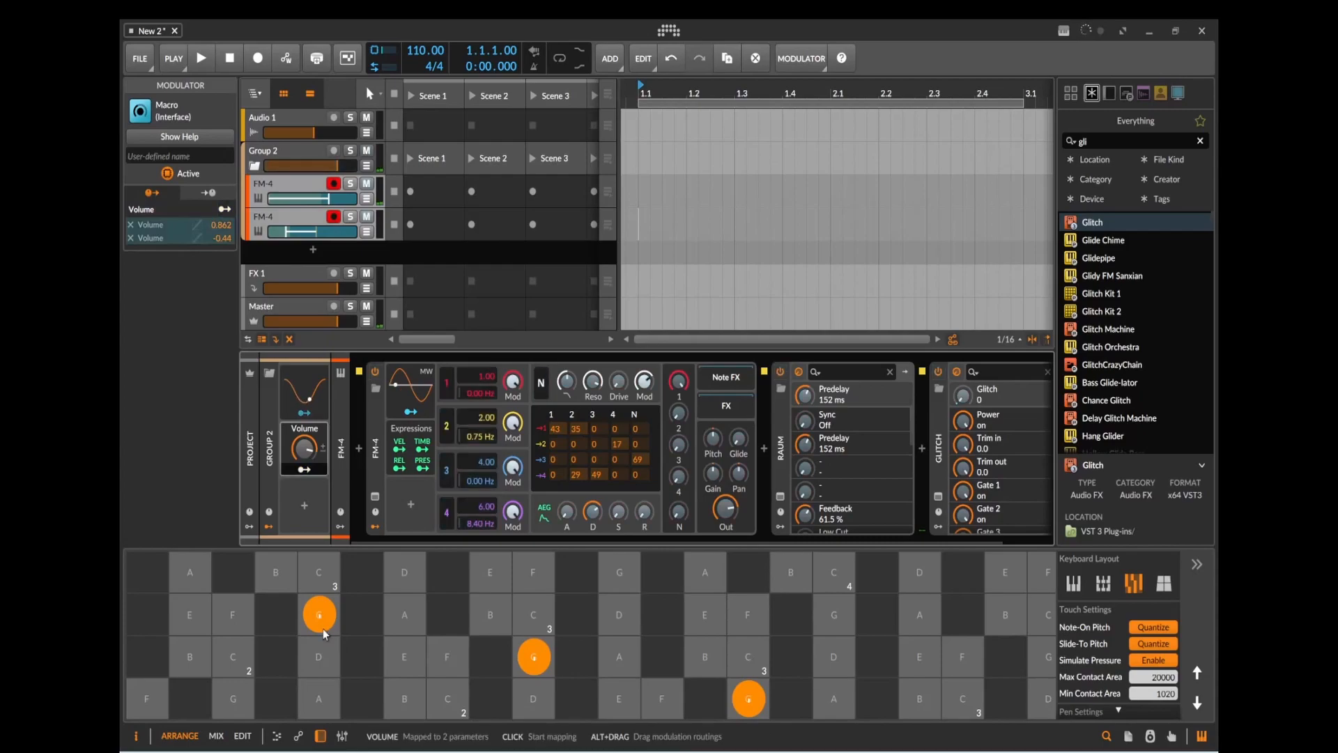
{"action": "left_click", "coordinate": [304, 469]}
{"action": "mouse_move", "coordinate": [304, 448]}
{"action": "left_mouse_down"}
{"action": "mouse_move", "coordinate": [304, 494]}
{"action": "mouse_move", "coordinate": [304, 418]}
{"action": "mouse_move", "coordinate": [303, 466]}
{"action": "left_mouse_up"}
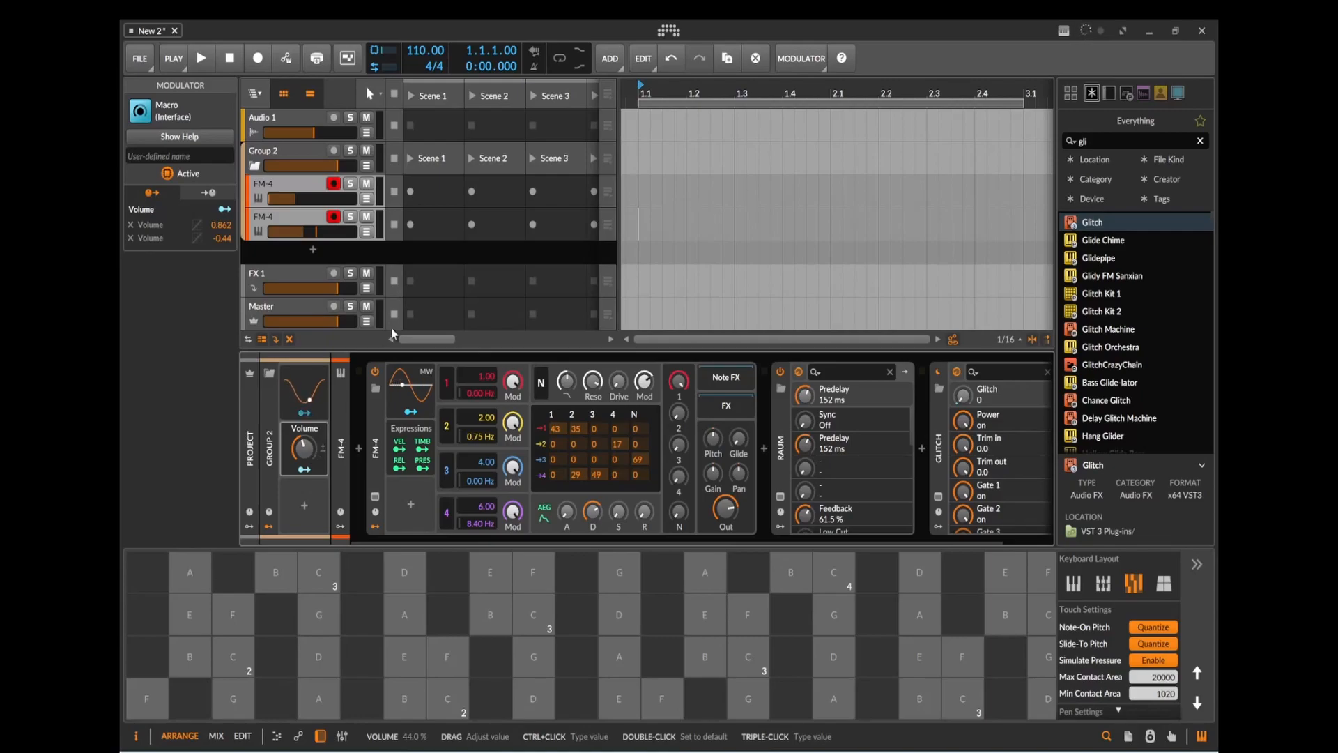
Open the Efx FRAGMENTS plugin window on the third FM-4 track, examine its settings and close it.
{"action": "left_click", "coordinate": [321, 219]}
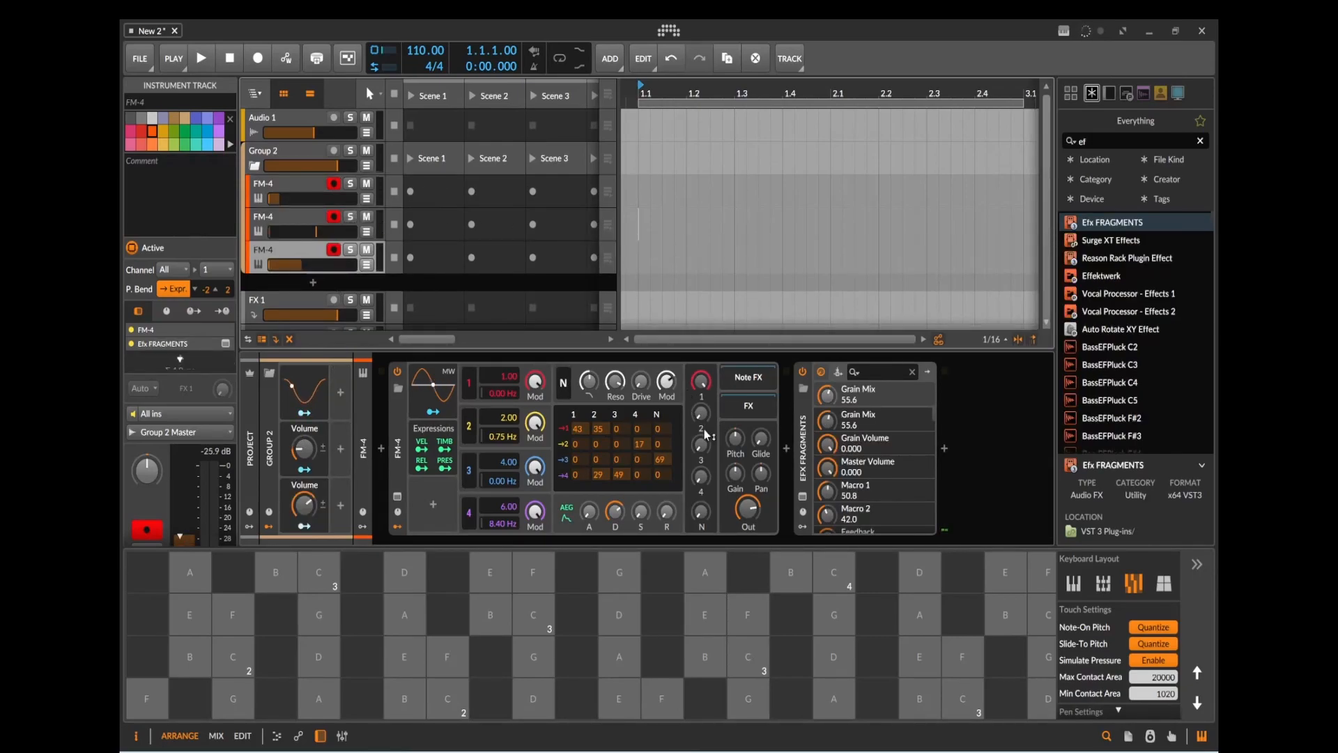
{"action": "left_click", "coordinate": [802, 496]}
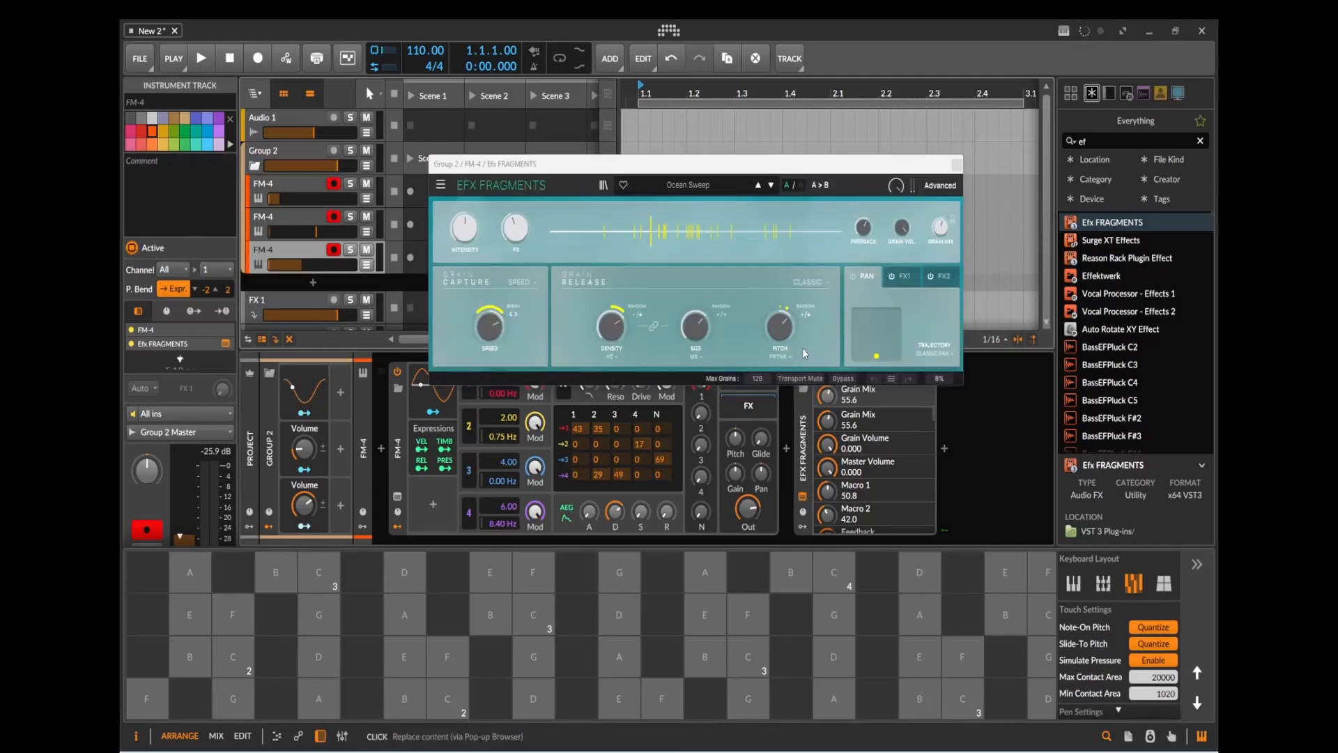
{"action": "left_click", "coordinate": [958, 167]}
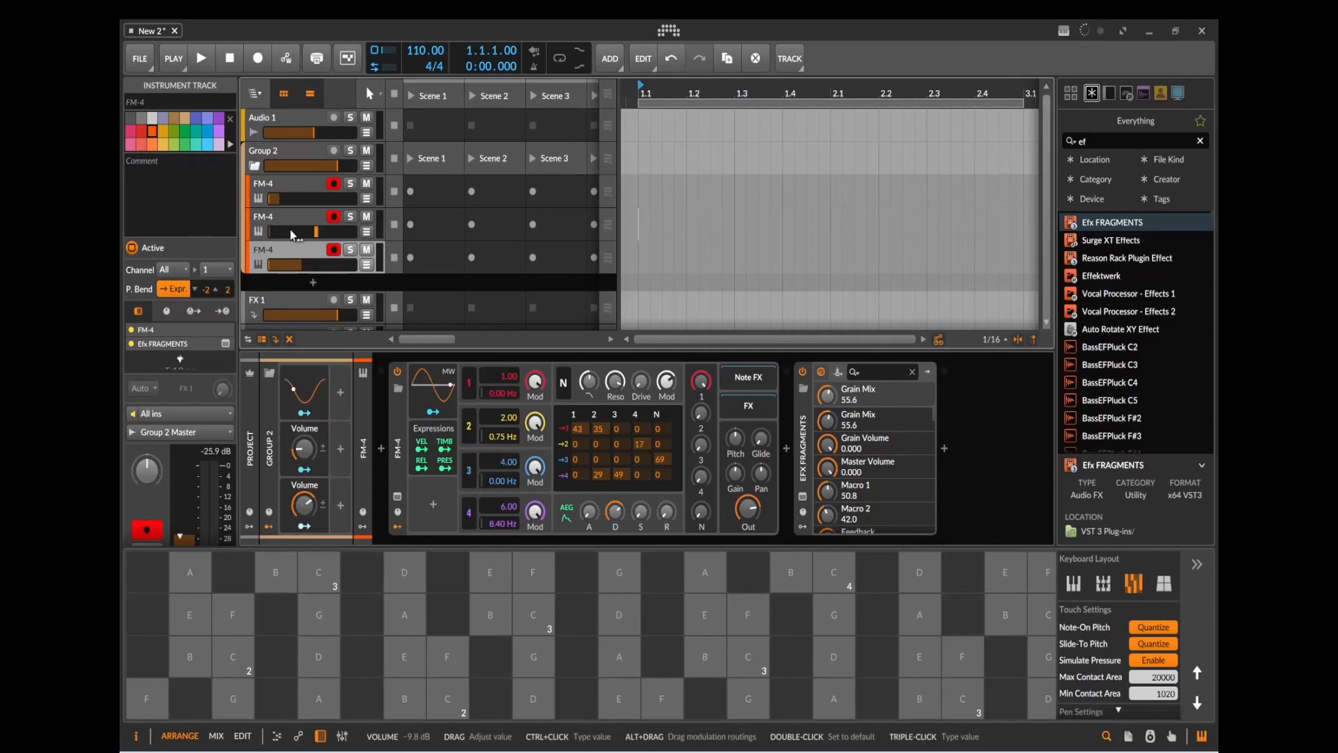
Play notes on the onscreen keyboard while adjusting the upper Volume macro to 36.8% and the lower one to 68.8%.
{"action": "left_click", "coordinate": [394, 642]}
{"action": "left_click_drag", "start_coordinate": [304, 505], "coordinate": [303, 406]}
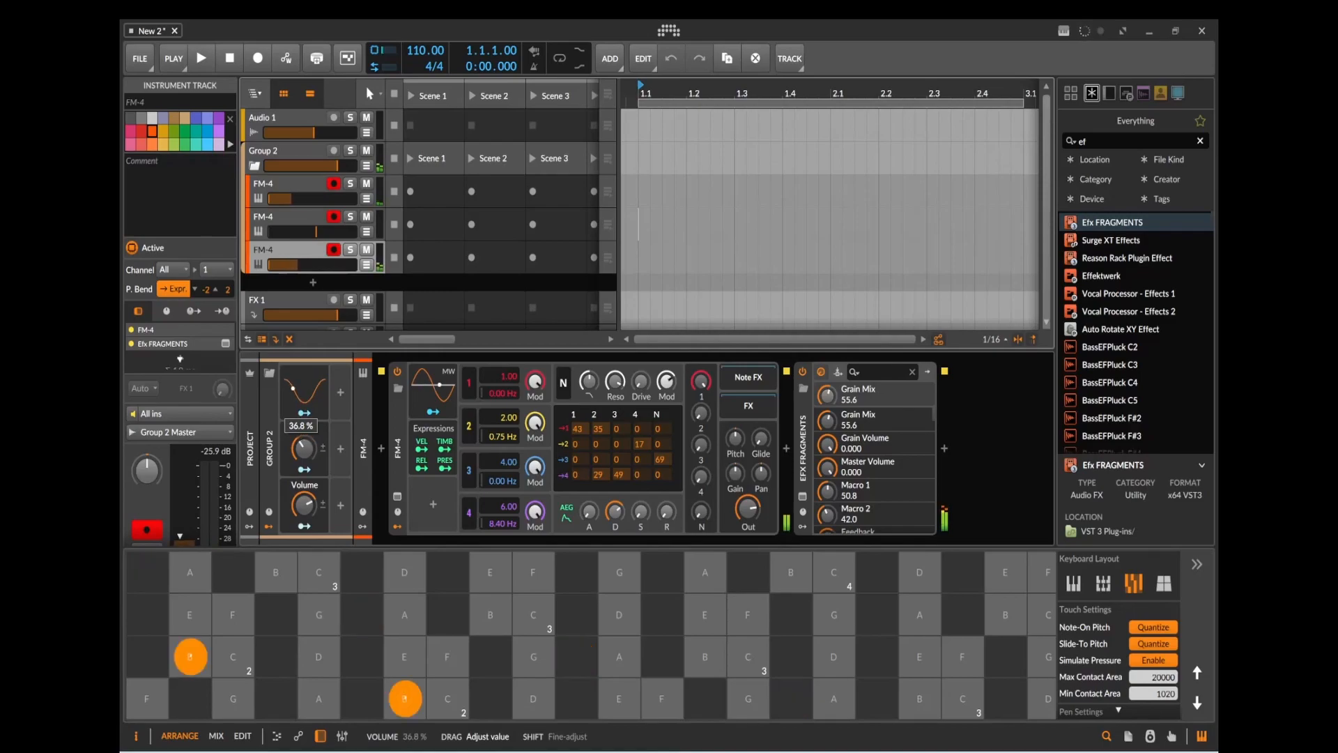
{"action": "left_click_drag", "start_coordinate": [304, 505], "coordinate": [304, 497]}
{"action": "left_click", "coordinate": [492, 609]}
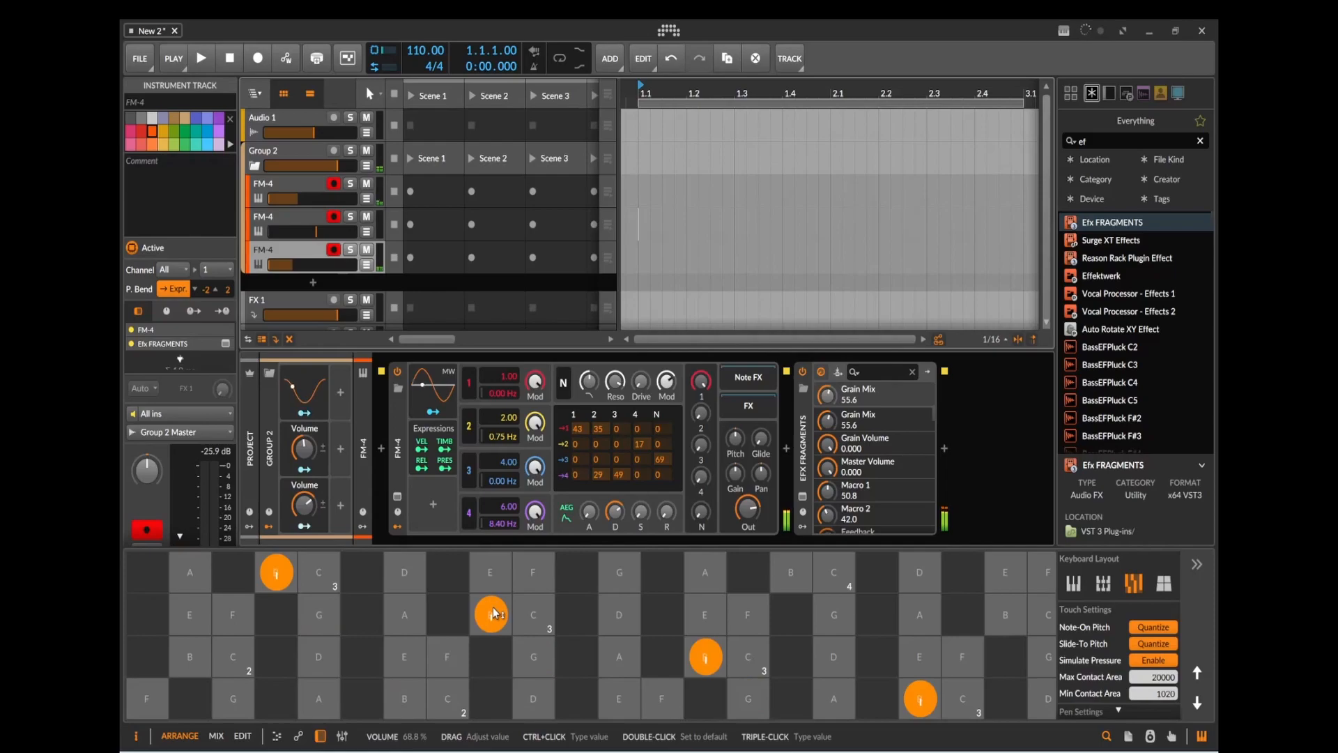
Sweep the two Volume macros in opposite directions to crossfade the layers, ending with the upper one low and the lower one high.
{"action": "left_click_drag", "start_coordinate": [304, 448], "coordinate": [304, 601]}
{"action": "left_click_drag", "start_coordinate": [304, 505], "coordinate": [305, 369]}
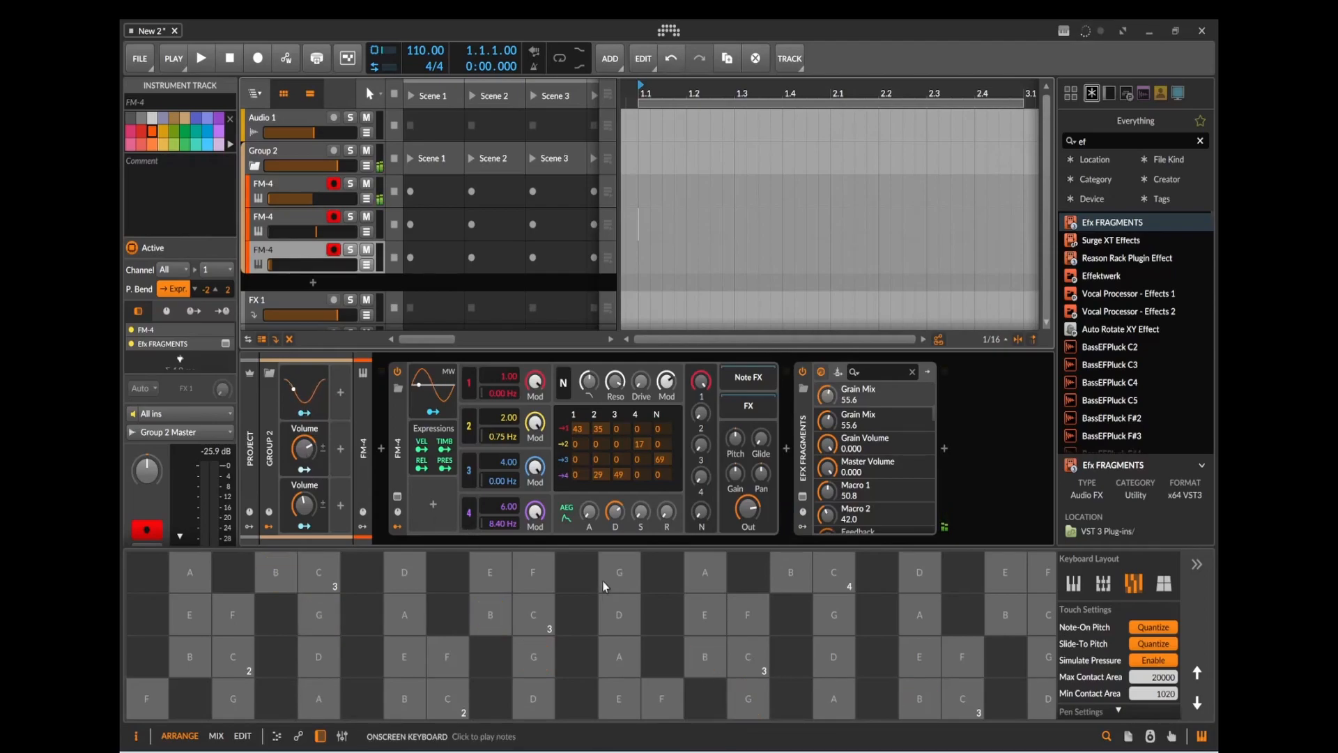
{"action": "left_click_drag", "start_coordinate": [304, 504], "coordinate": [304, 445]}
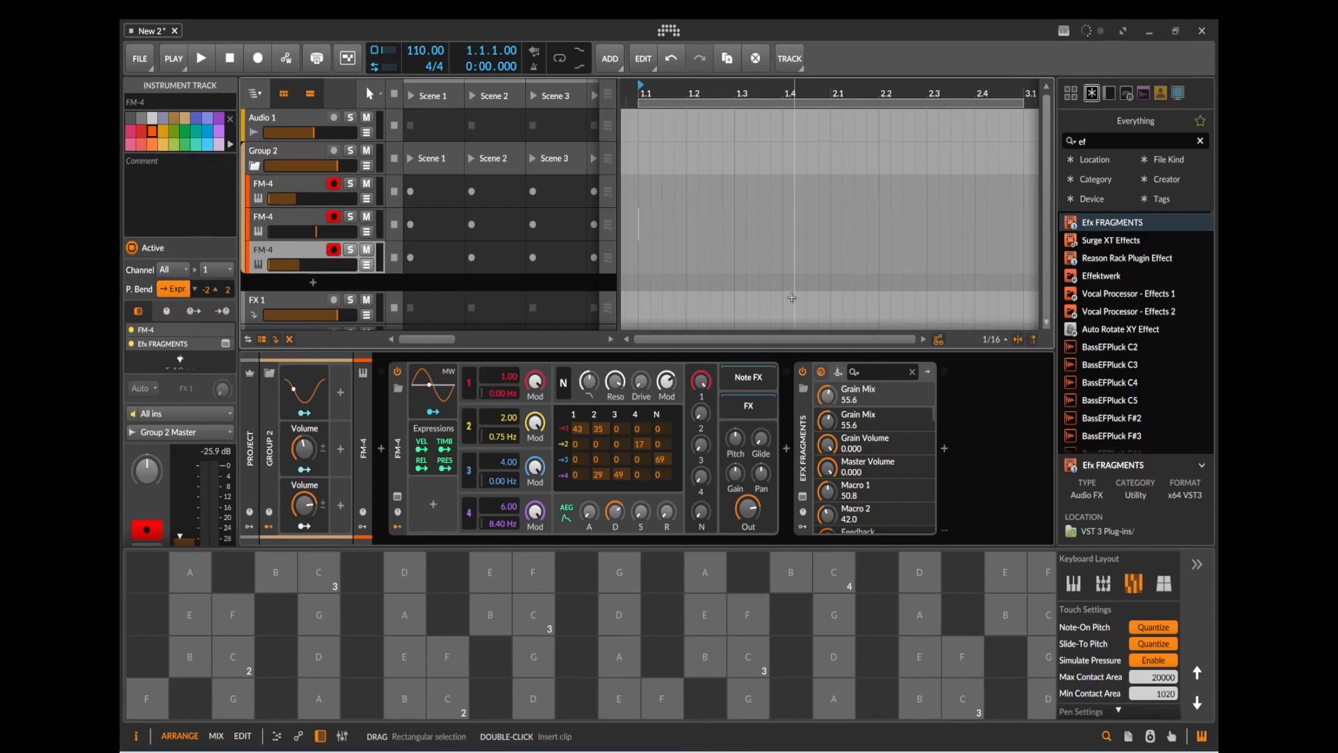
Select Group 2, search the device browser for "note" and add a Note Grid device to the group.
{"action": "left_click", "coordinate": [270, 154]}
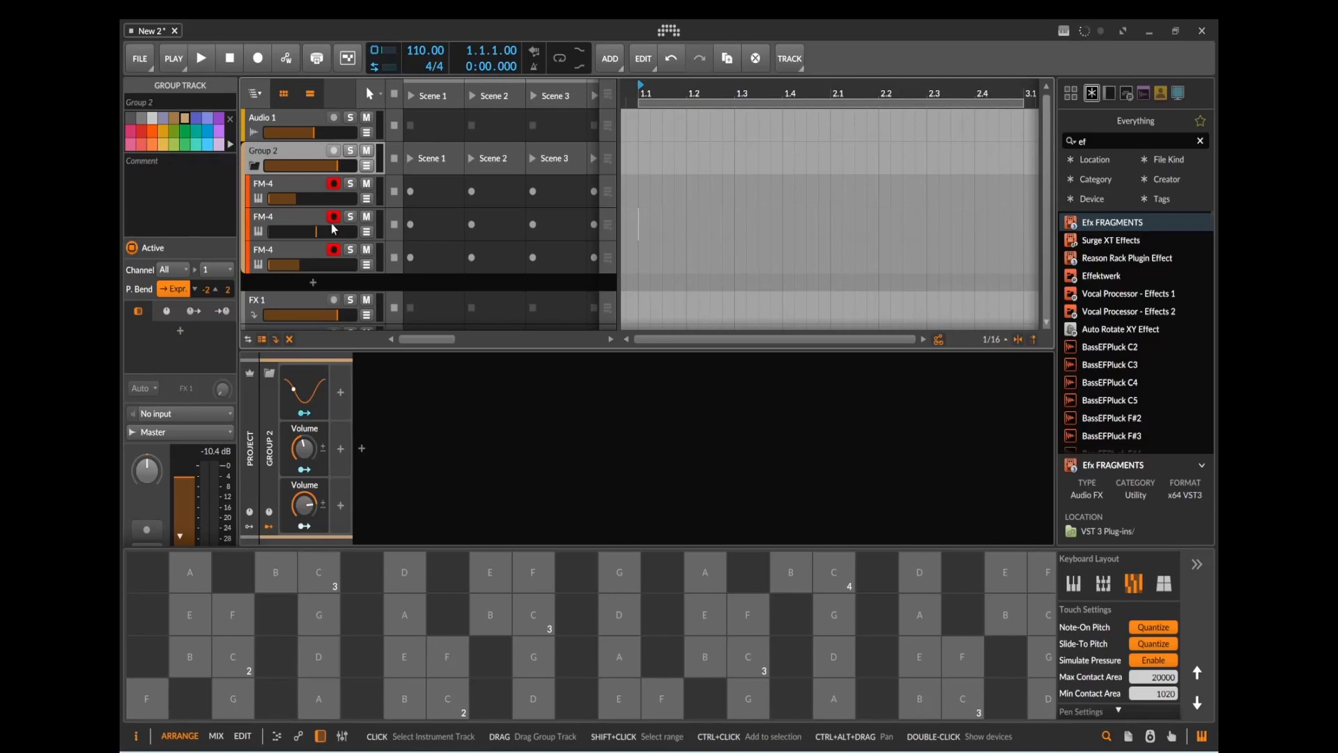
{"action": "left_click", "coordinate": [993, 143]}
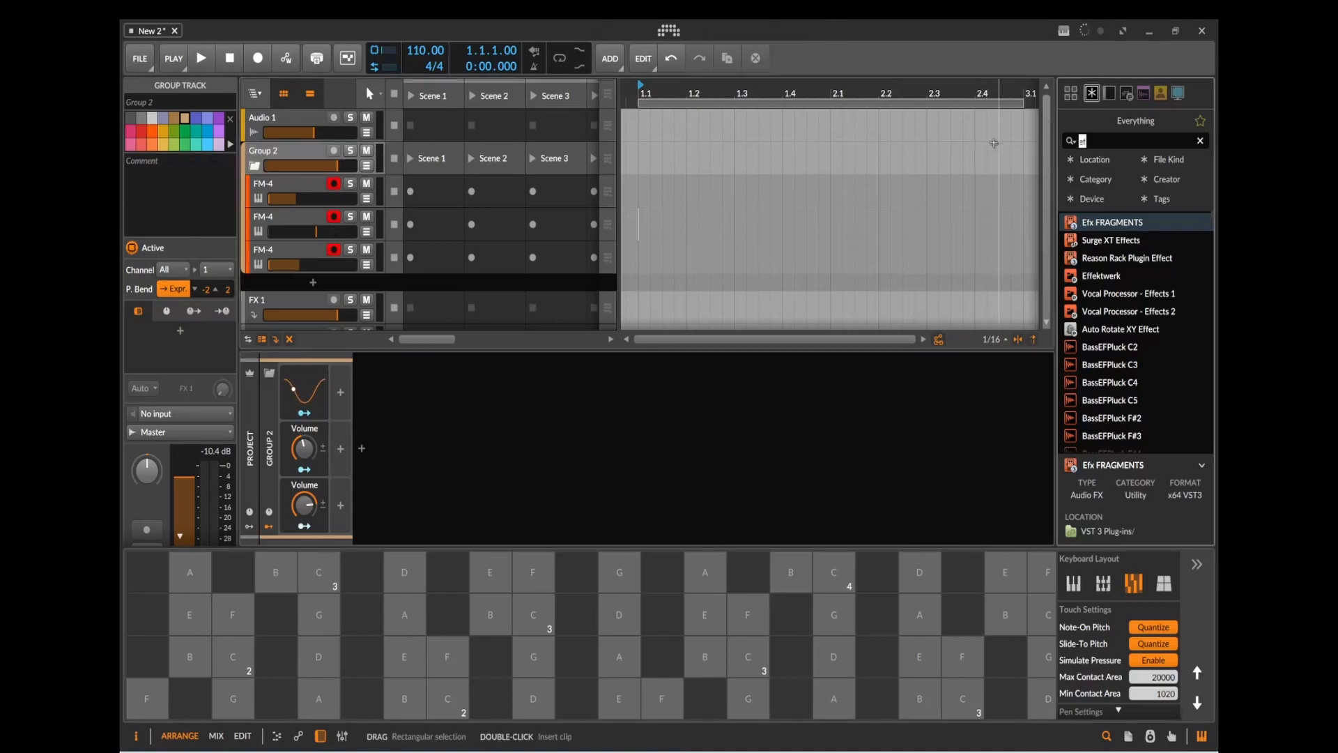
{"action": "type", "text": "note"}
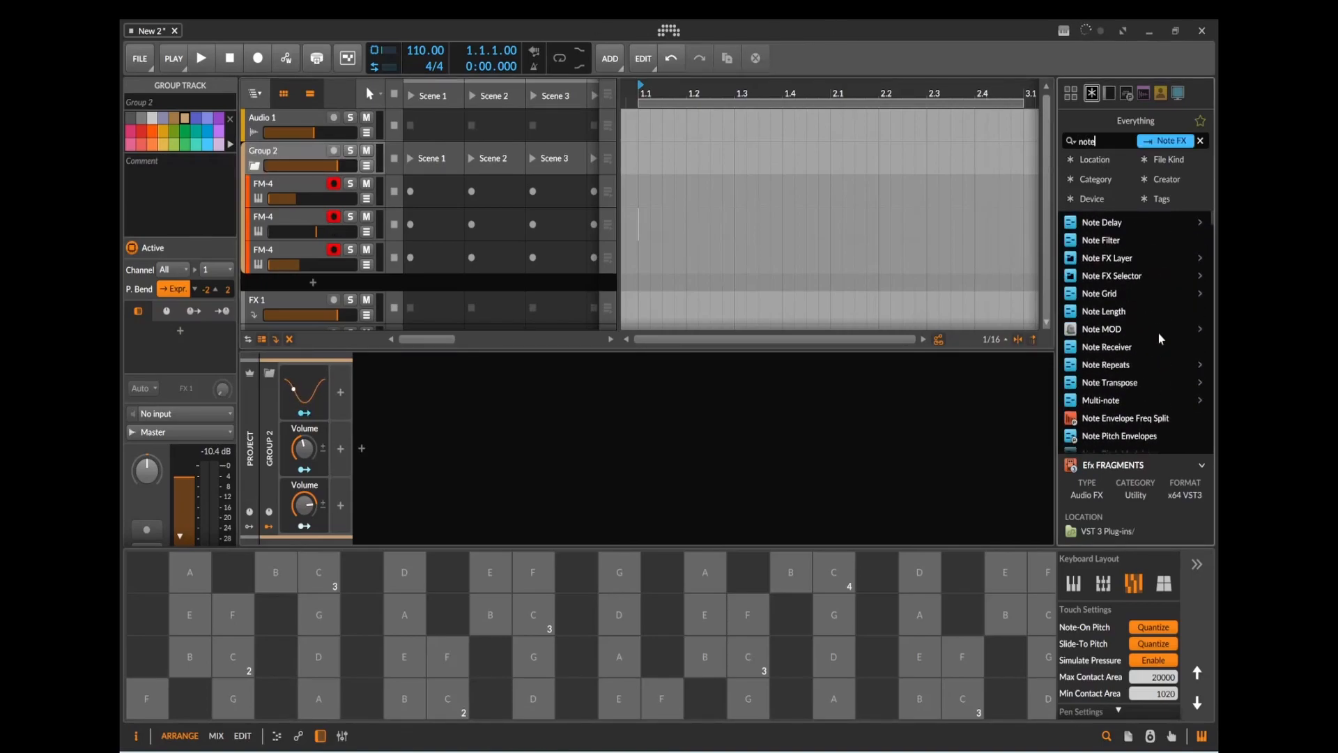
{"action": "left_click_drag", "start_coordinate": [1101, 294], "coordinate": [666, 479]}
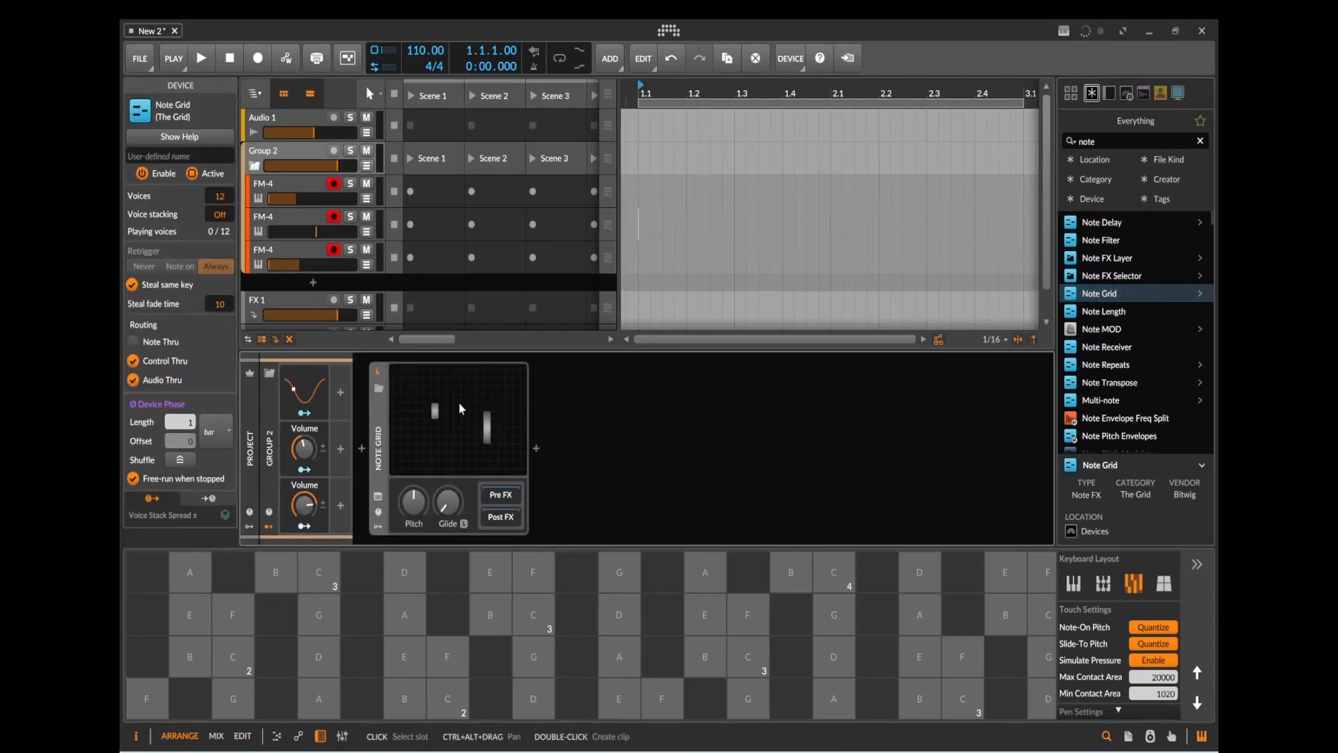
Open the Note Grid's patch, place a Modulator Out module beside the note output module, and close the patch editor.
{"action": "double_click", "coordinate": [454, 421]}
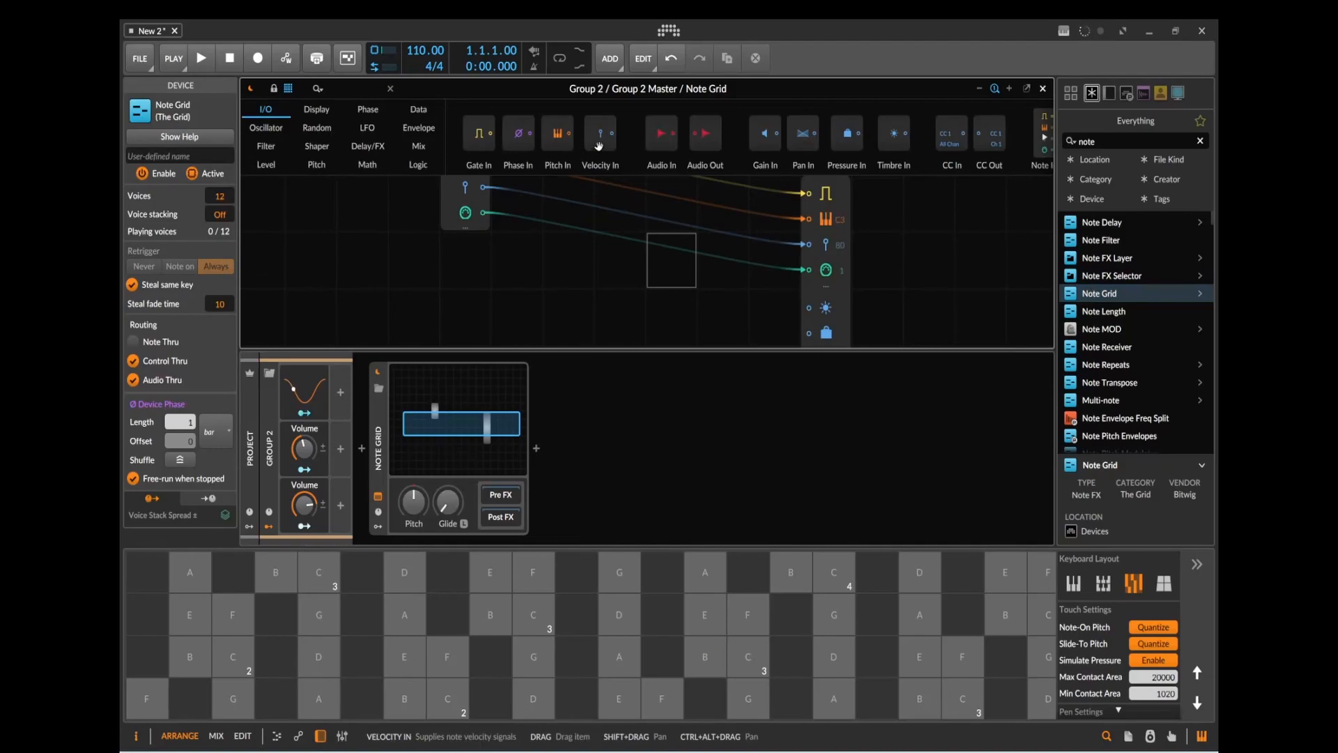
{"action": "scroll", "coordinate": [642, 135], "scroll_direction": "right", "scroll_amount": 3}
{"action": "scroll", "coordinate": [809, 129], "scroll_direction": "right", "scroll_amount": 5}
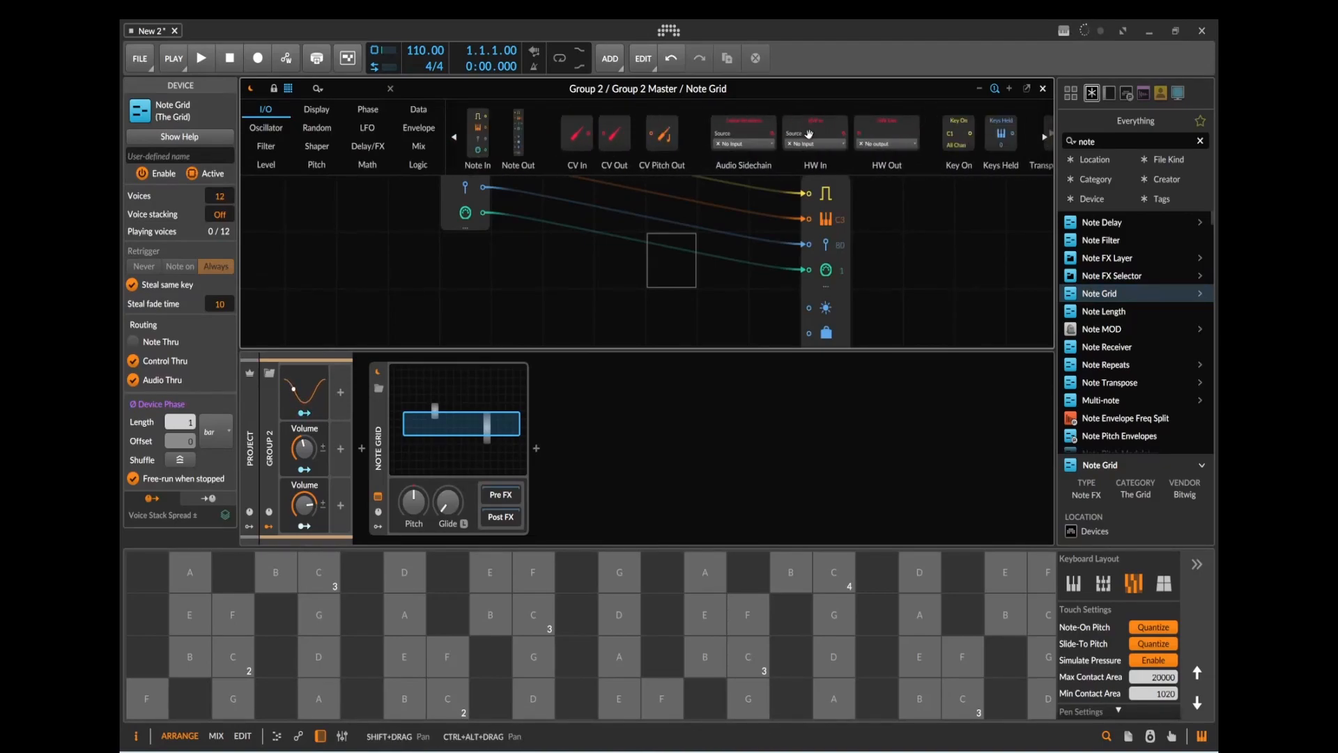
{"action": "left_click_drag", "start_coordinate": [1019, 133], "coordinate": [927, 263]}
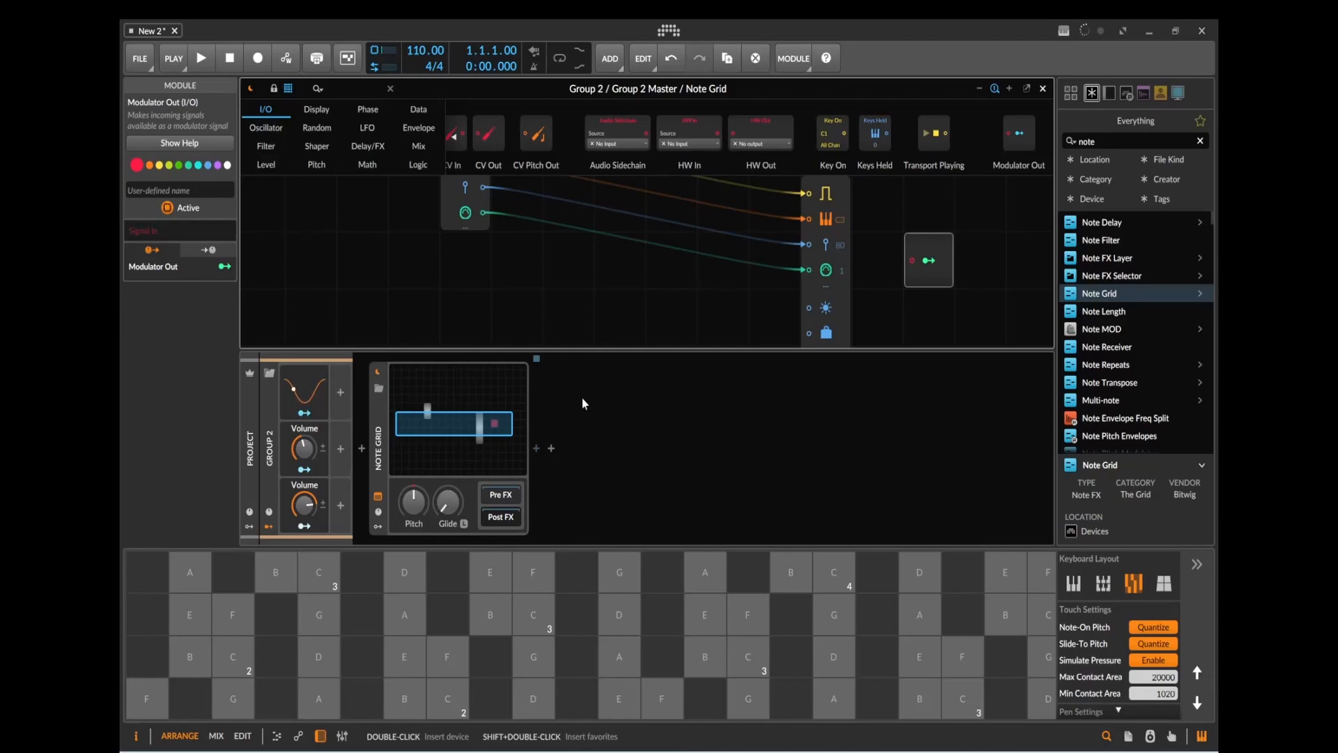
{"action": "left_click", "coordinate": [1043, 89]}
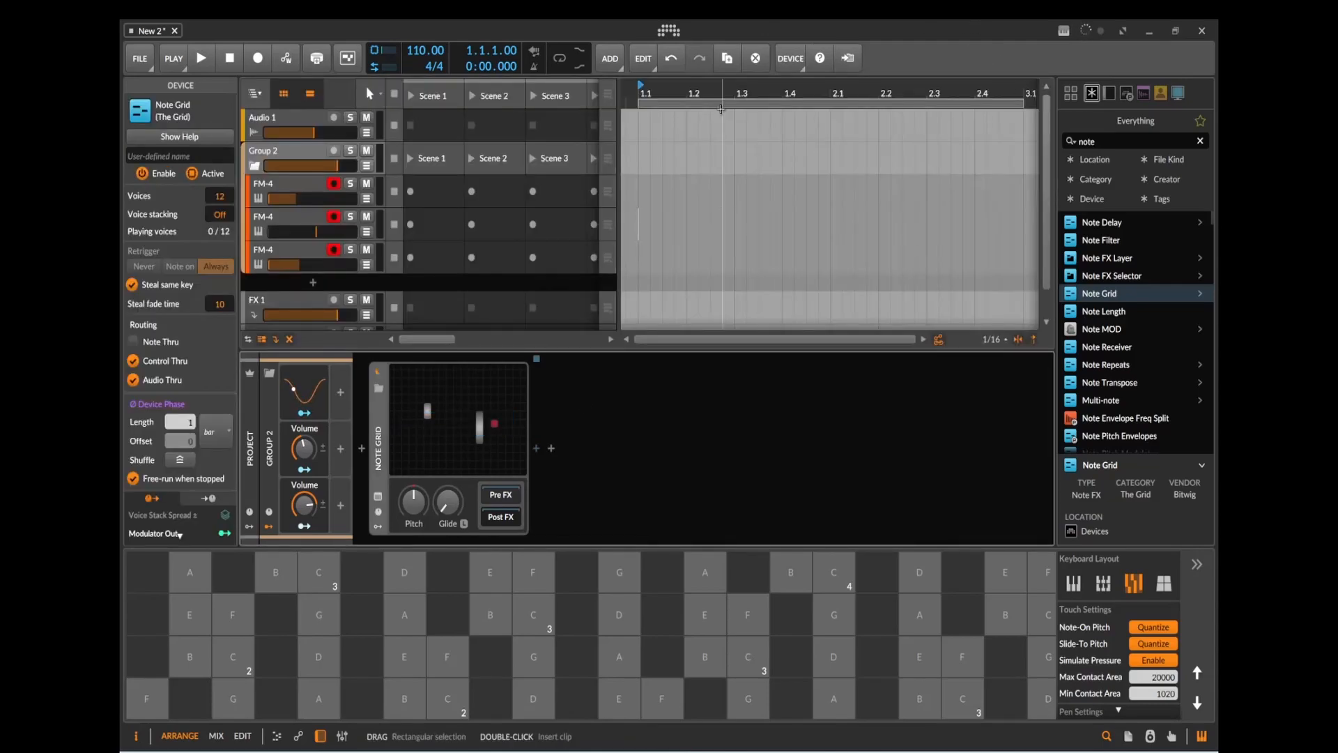